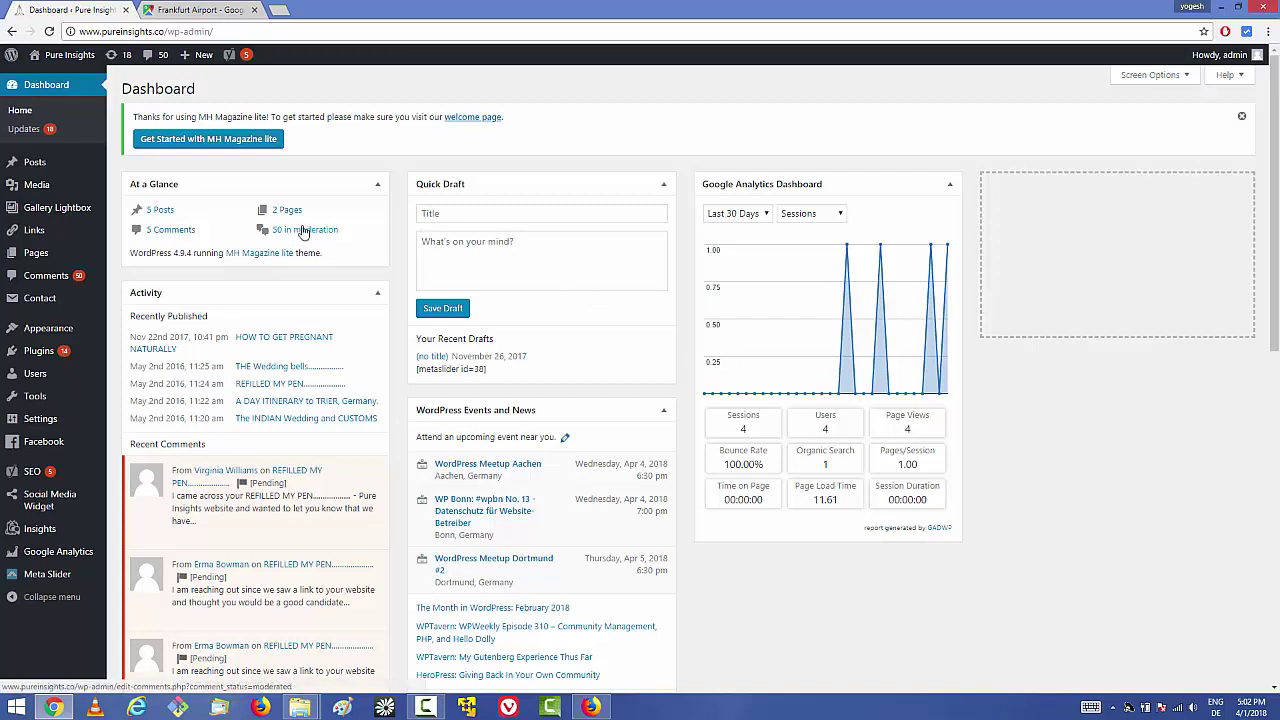
Add a new page in a separate tab and title it 'Location'
mouse_move(88, 254)
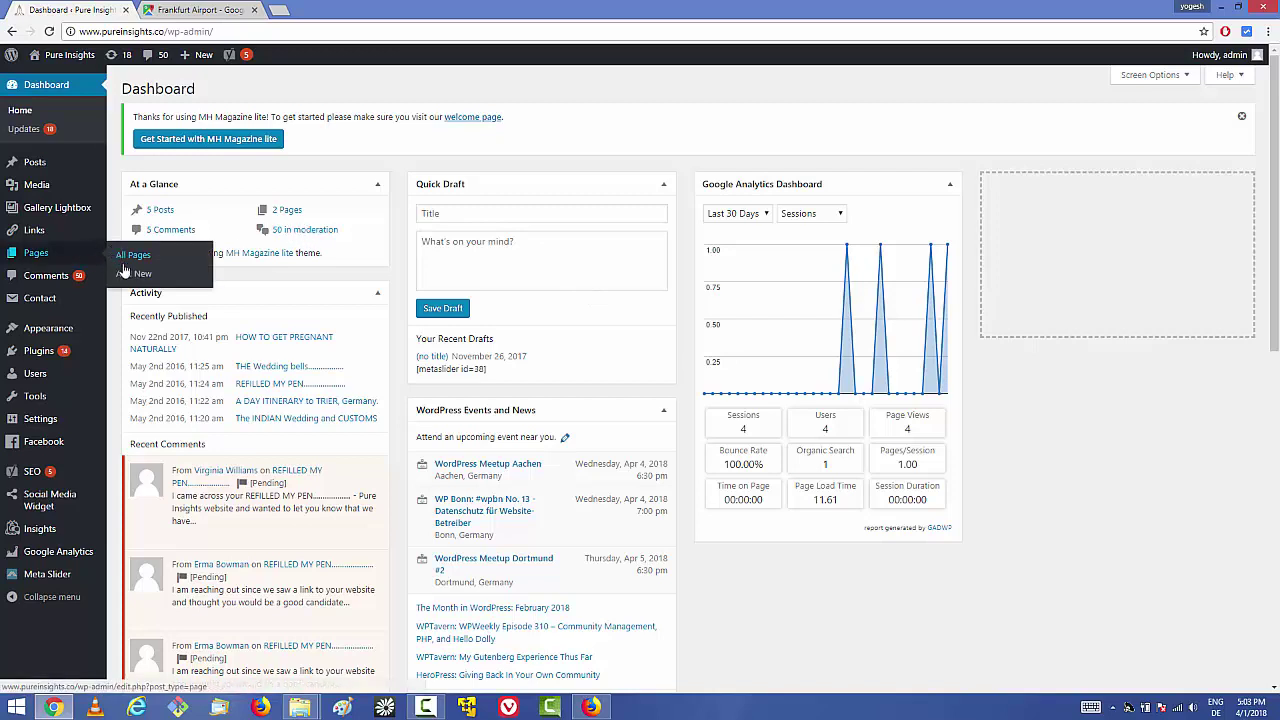
middle_click(133, 273)
key("ctrl+Tab")
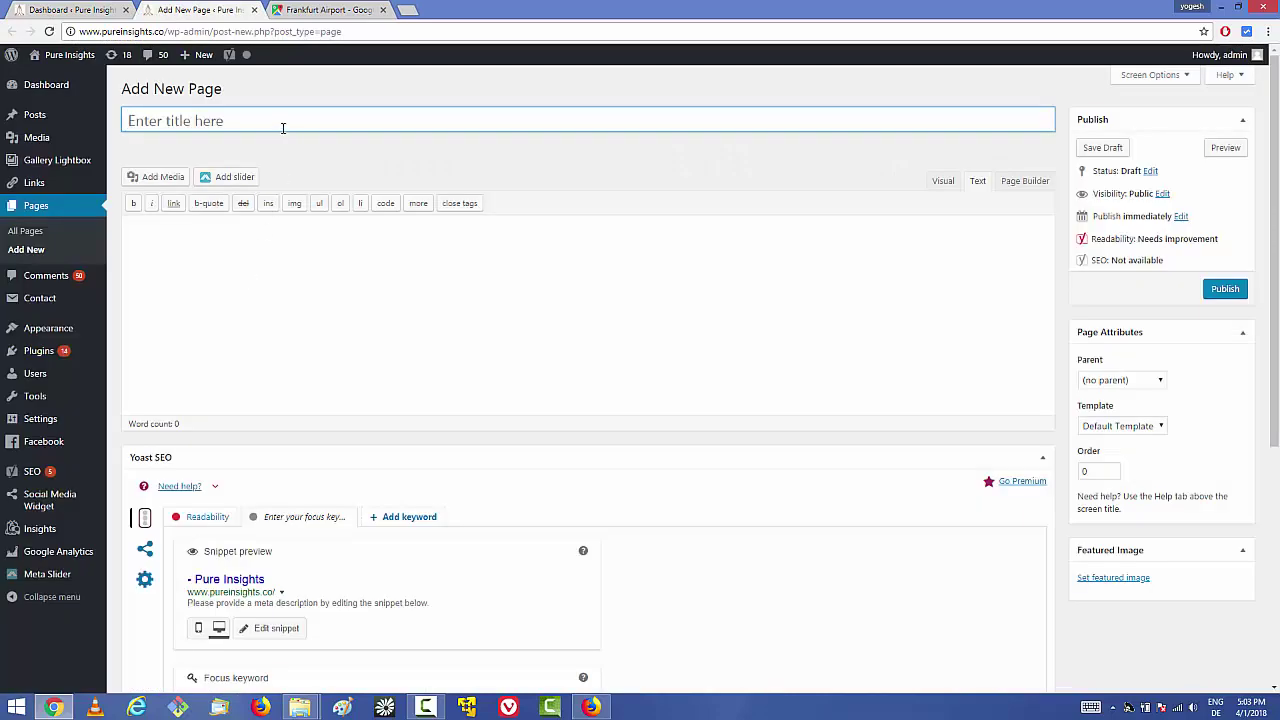
type("Loc")
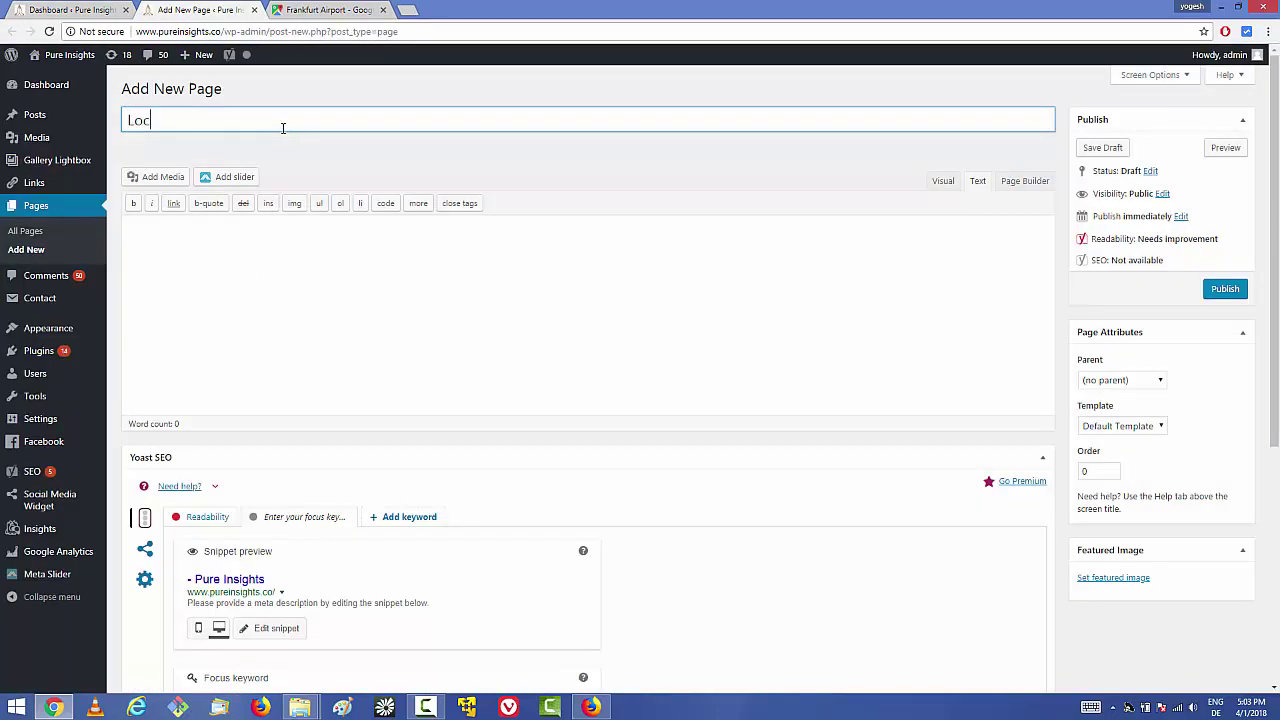
type("ation")
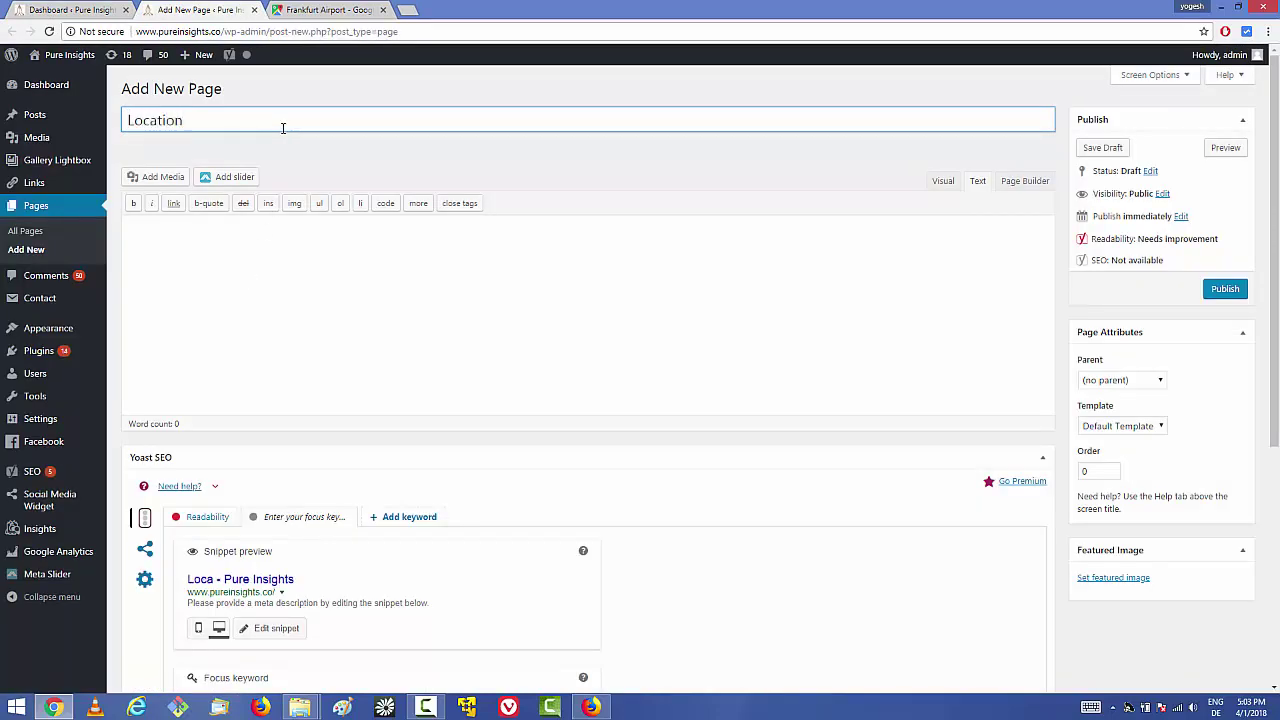
left_click(271, 251)
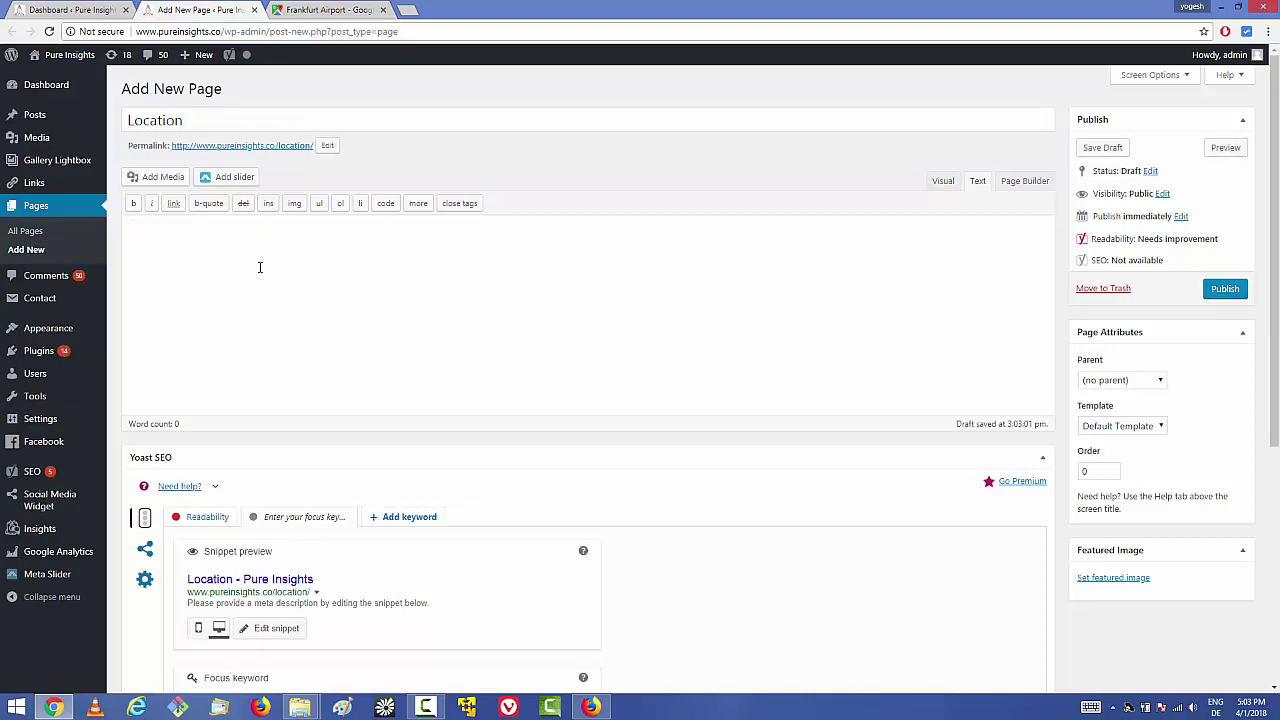
Open the Frankfurt Airport map's Embed a map option and set the size to Small
left_click(340, 12)
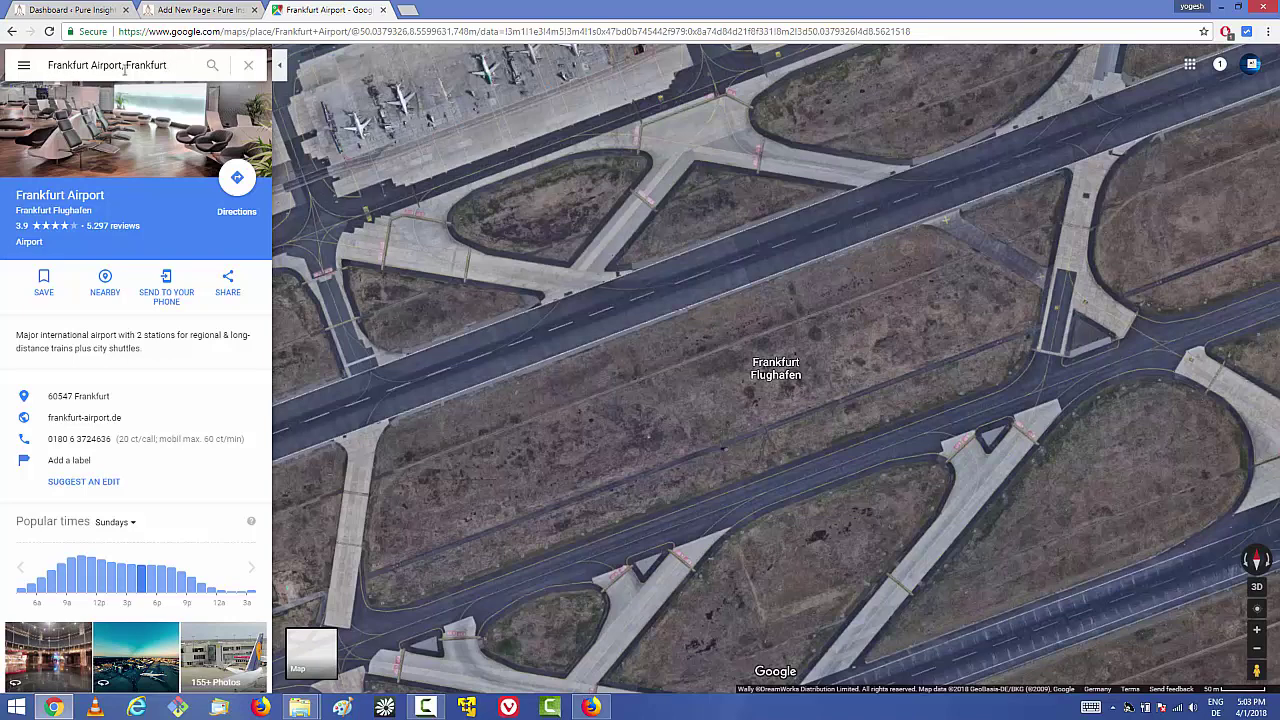
left_click(228, 293)
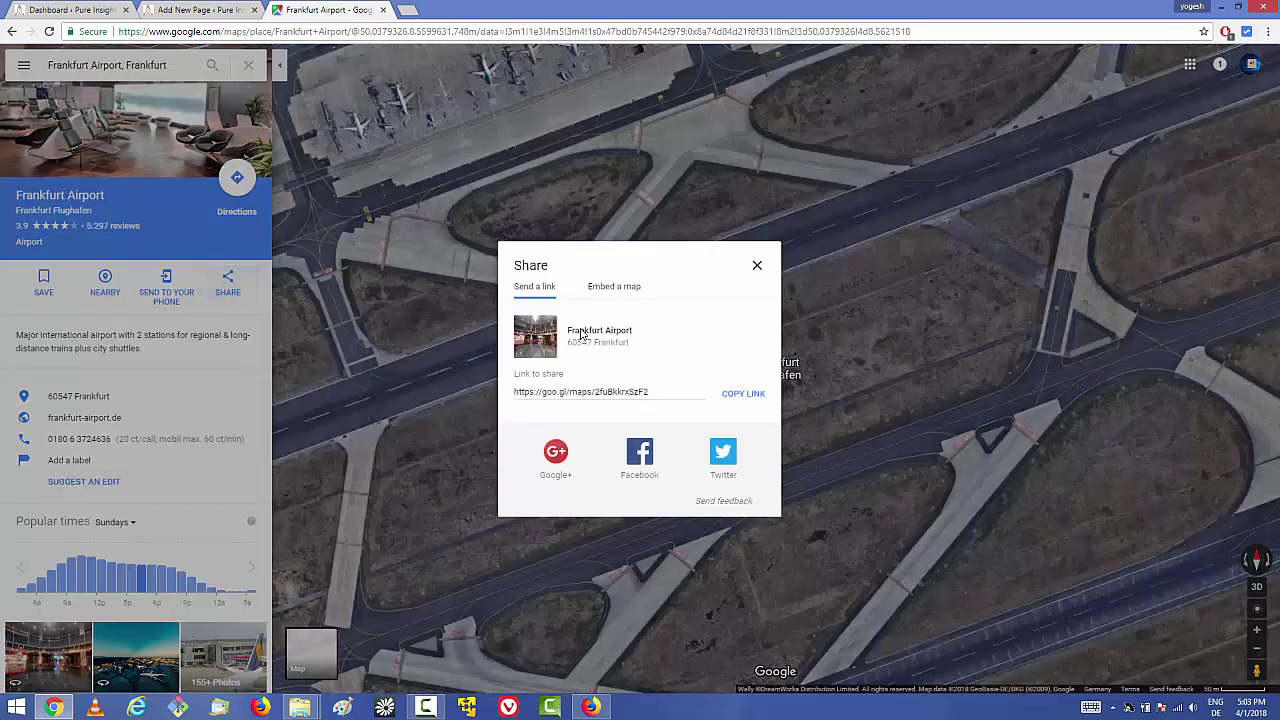
left_click(611, 290)
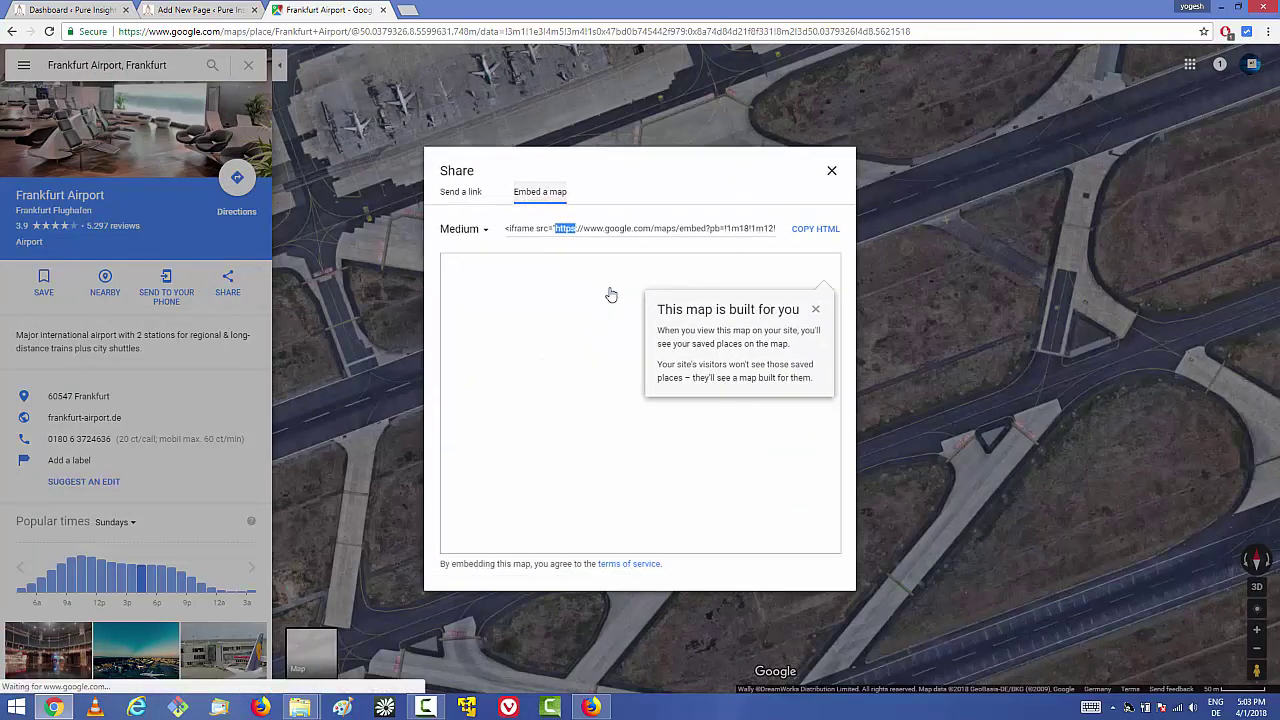
left_click(485, 232)
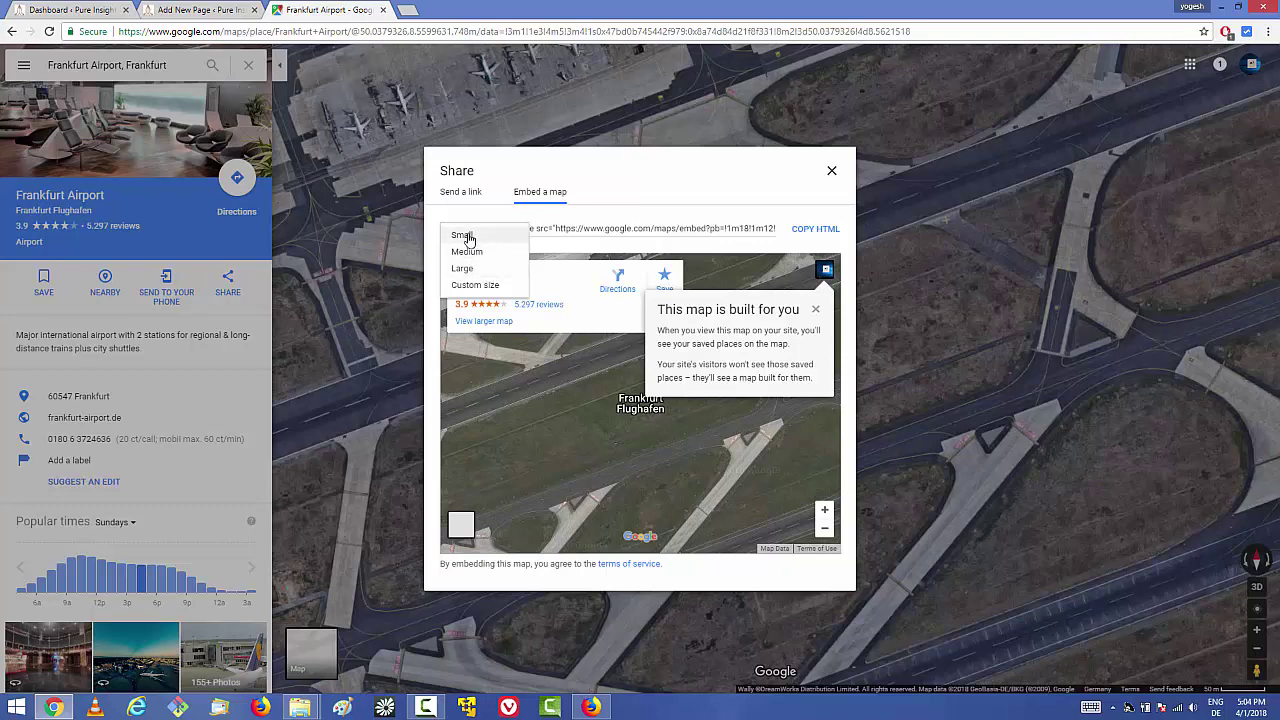
left_click(462, 236)
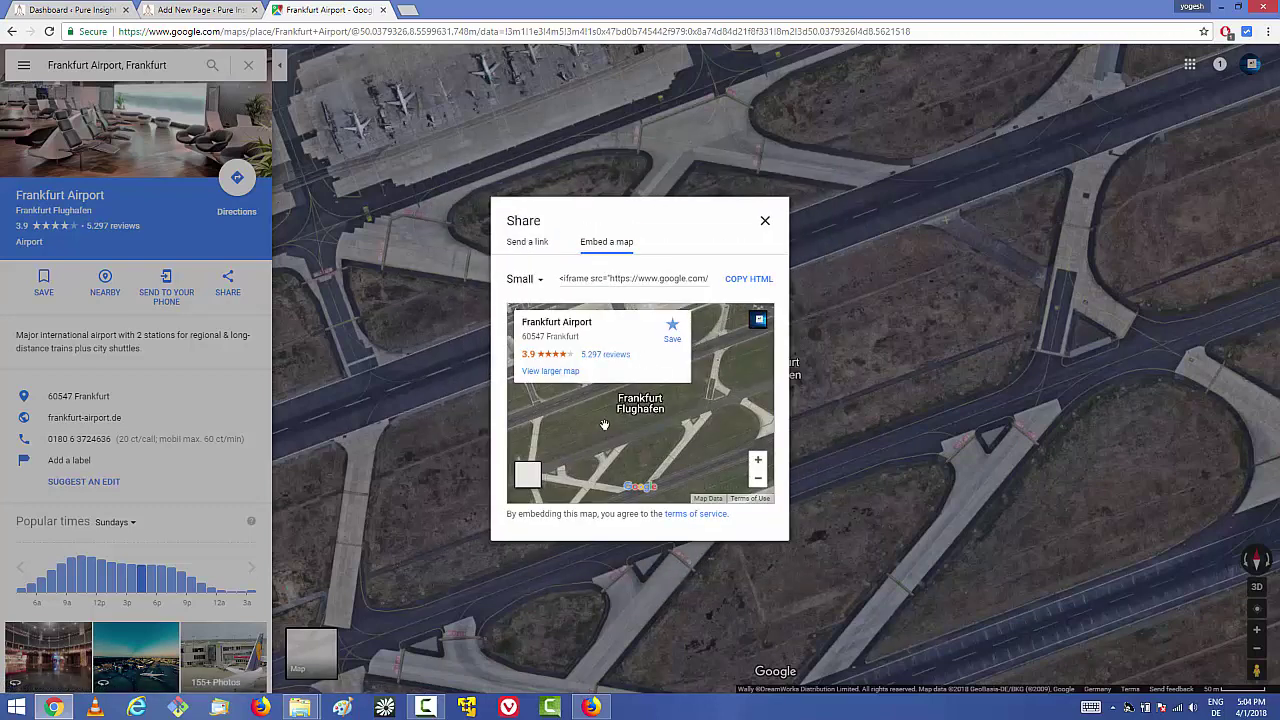
Try the Medium and Large embed sizes, then set it back to Small
left_click(532, 288)
left_click(528, 305)
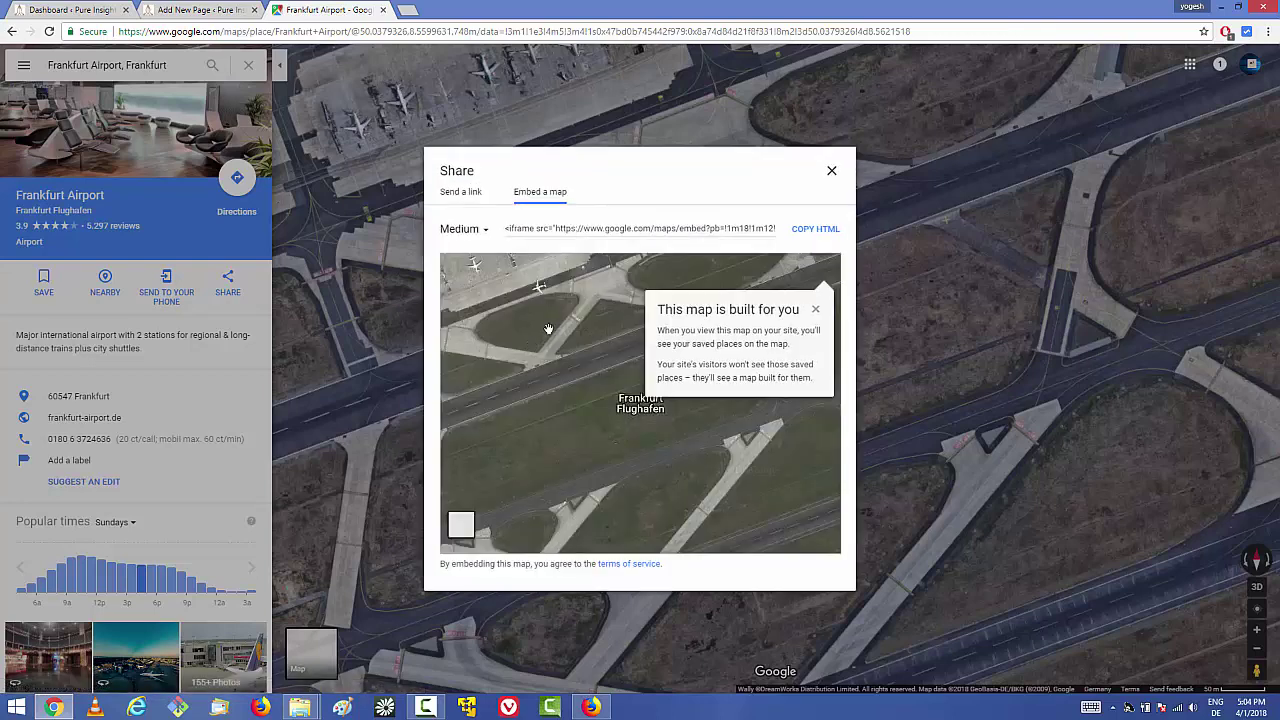
left_click(477, 236)
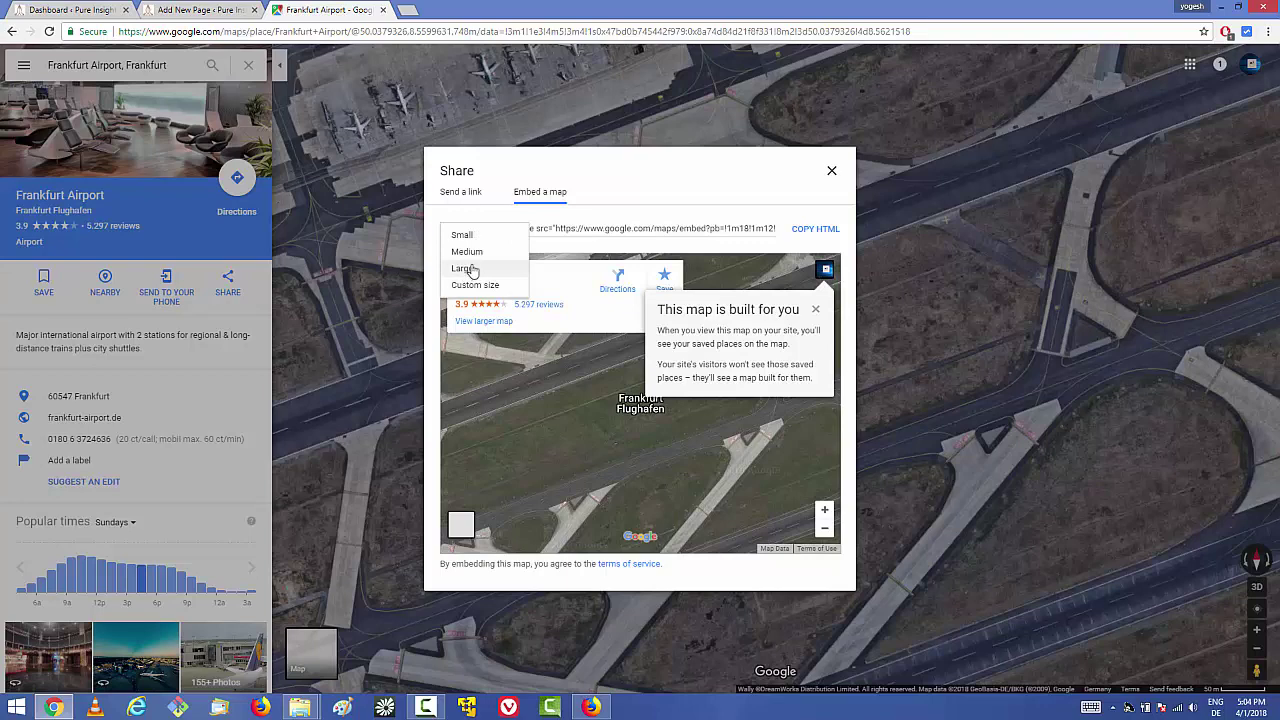
left_click(463, 269)
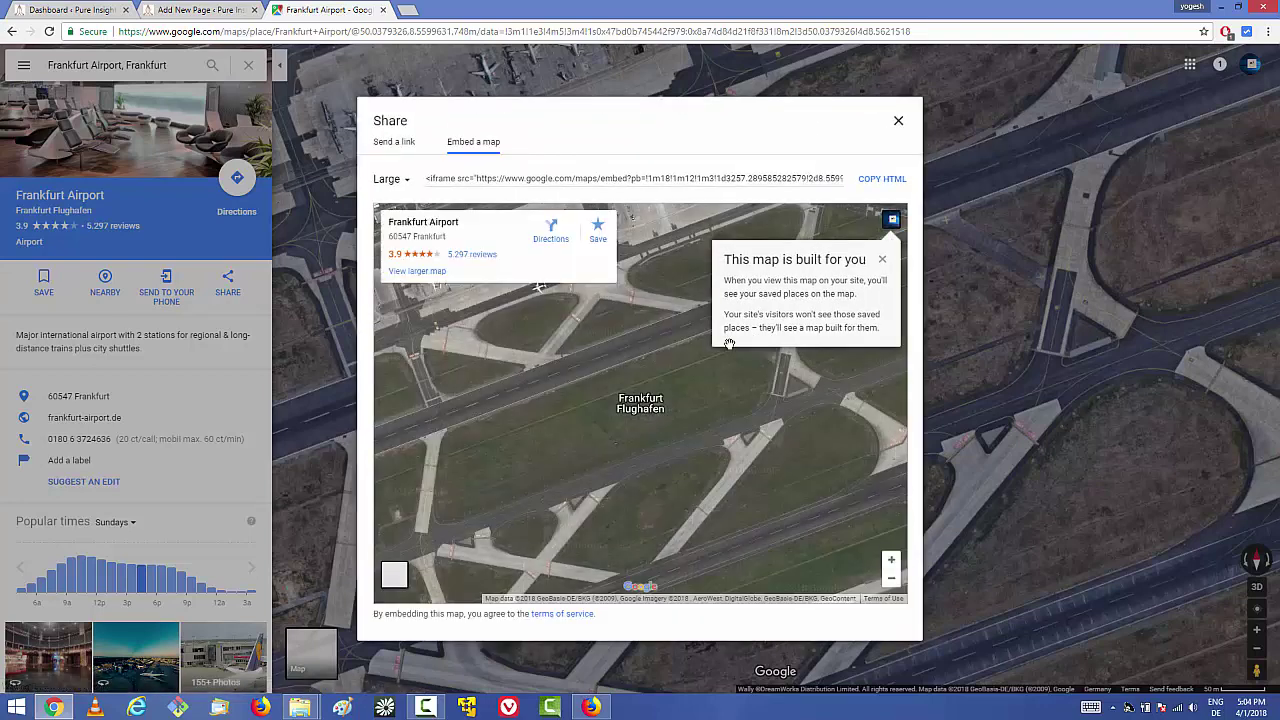
left_click(408, 179)
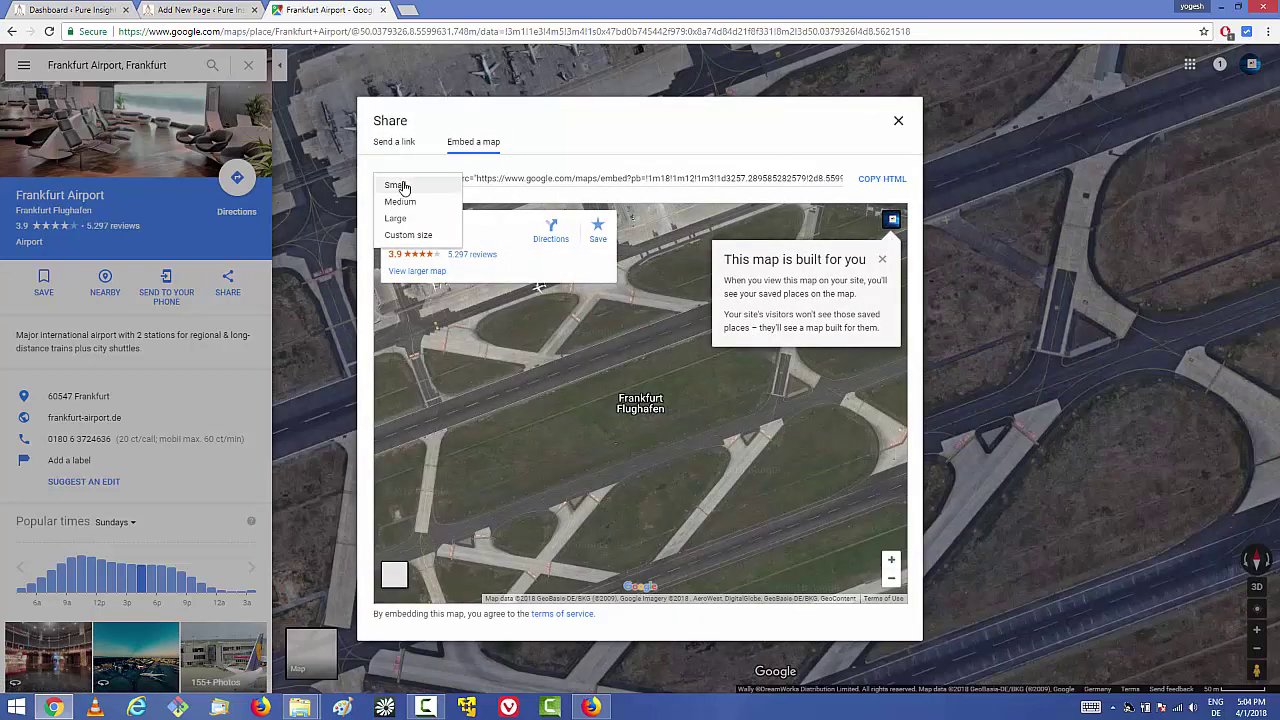
left_click(398, 186)
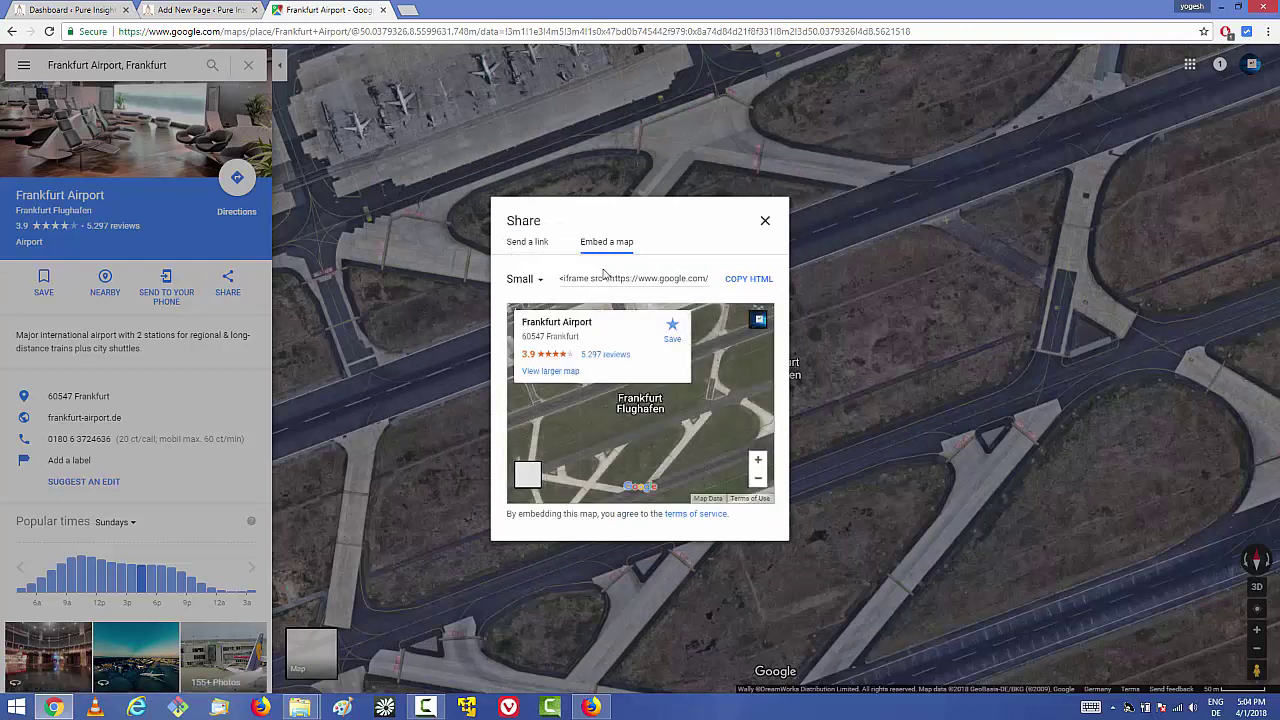
Copy the Small-size embed HTML for the Frankfurt Airport map
left_click(735, 283)
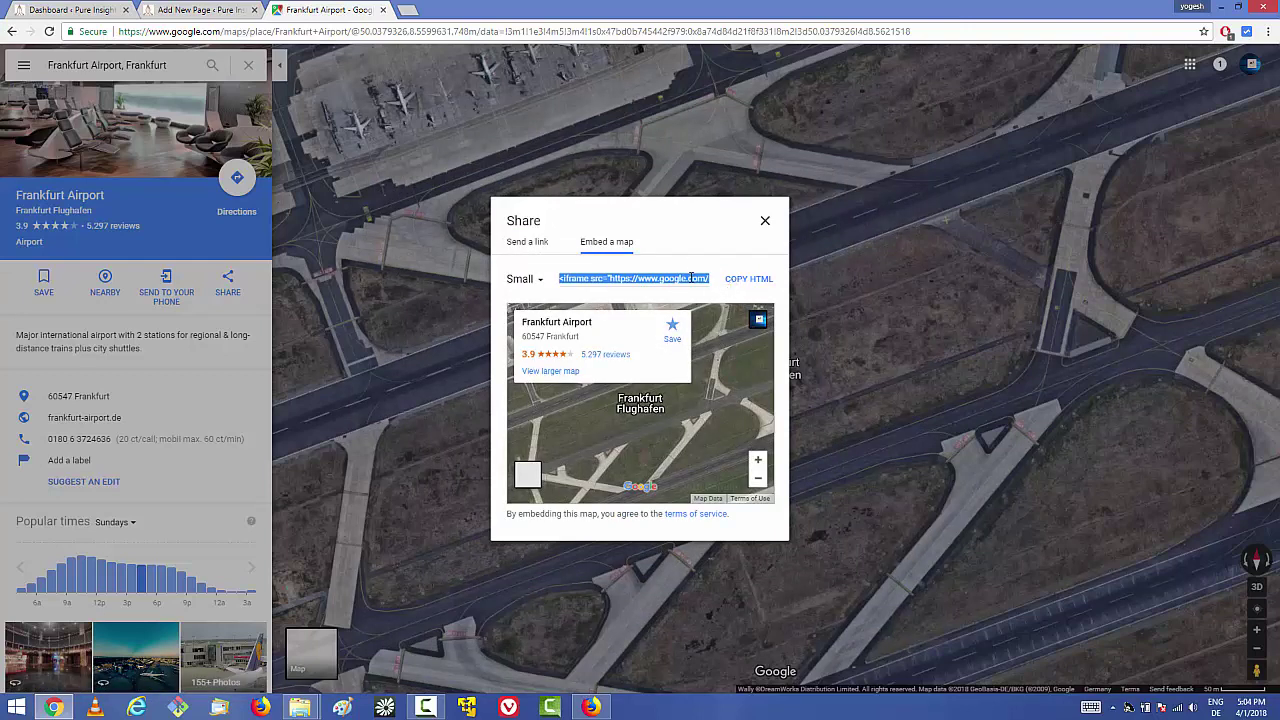
left_click(690, 278)
left_click(737, 286)
left_click(215, 12)
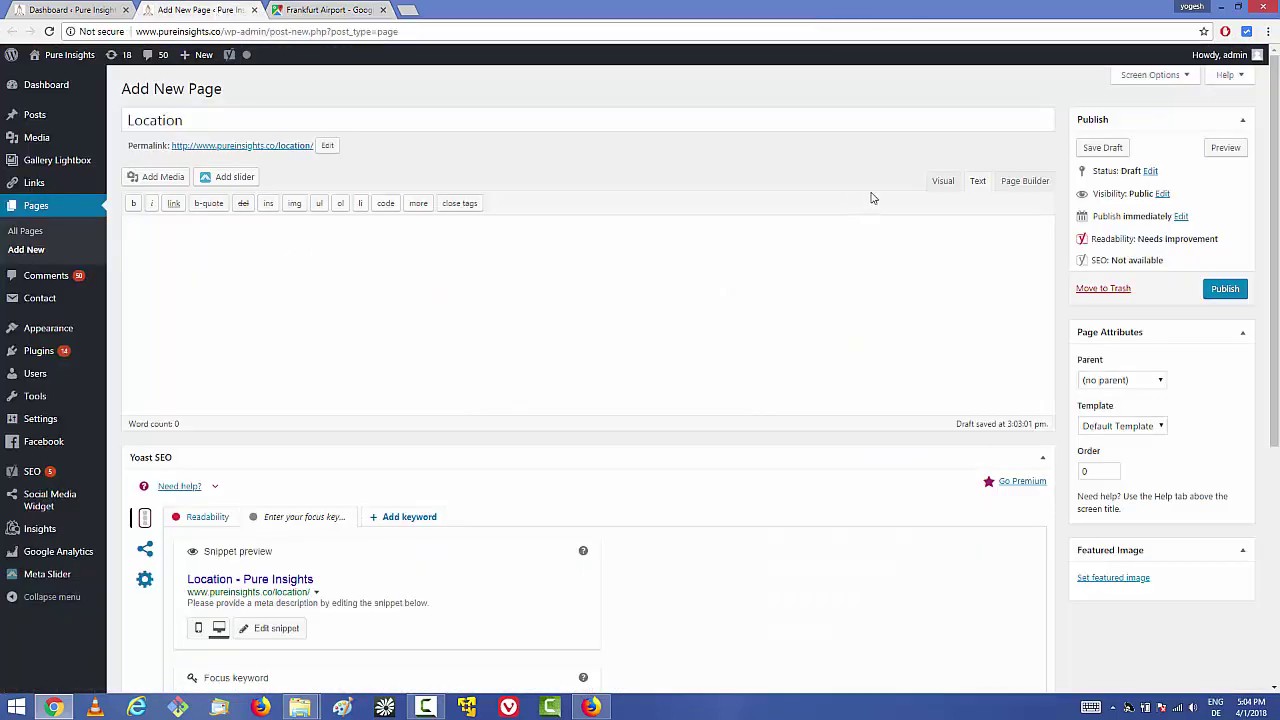
Paste the 400×300 Frankfurt Airport iframe code into the Location page body in Text mode
left_click(940, 185)
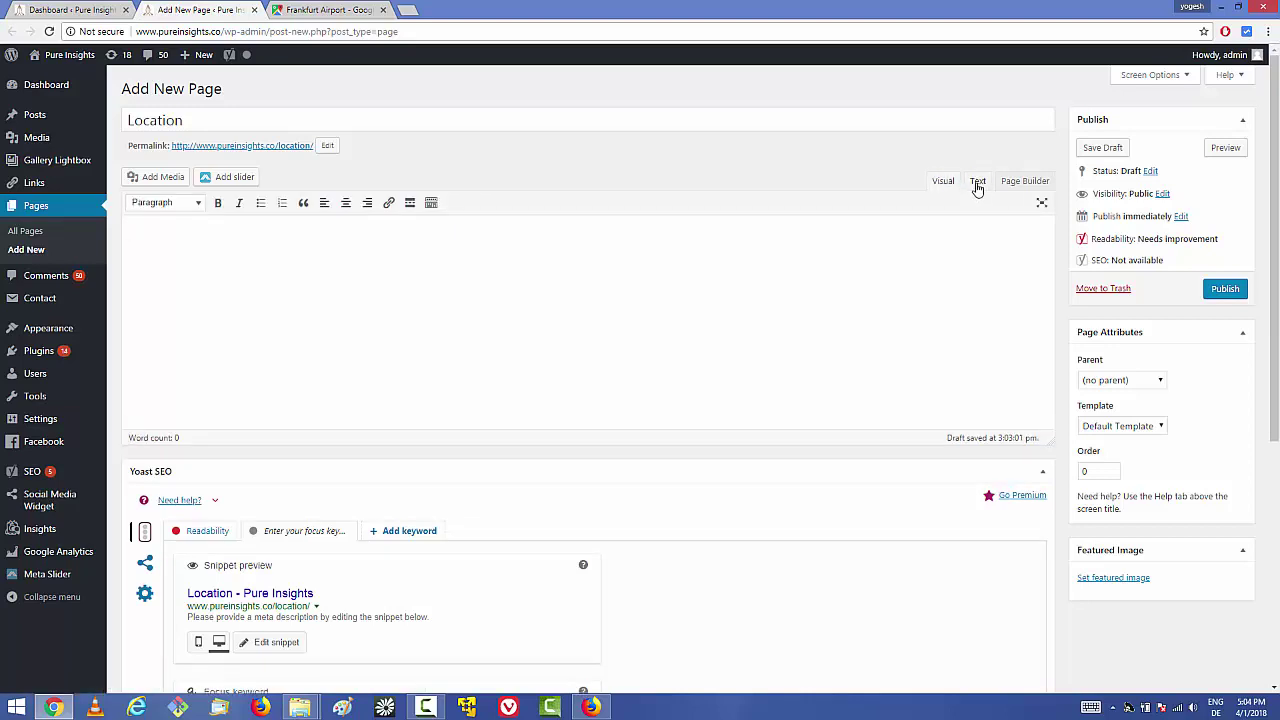
left_click(976, 186)
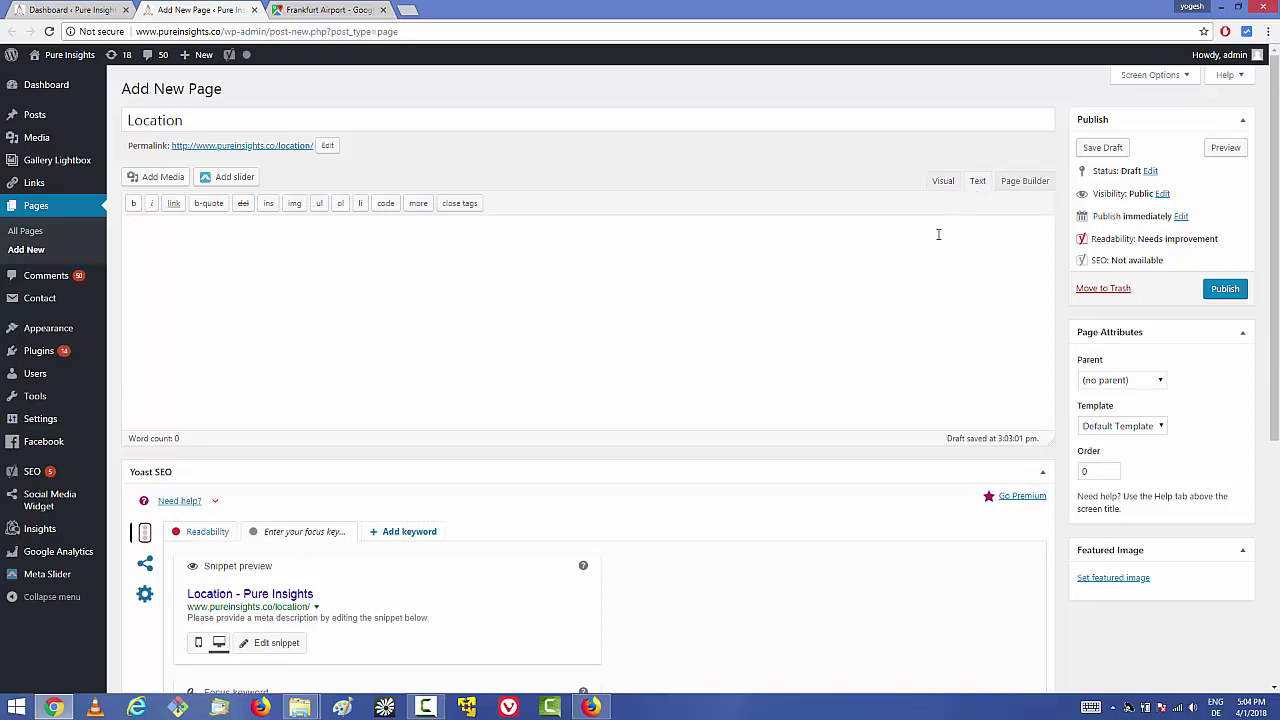
key("ctrl+v")
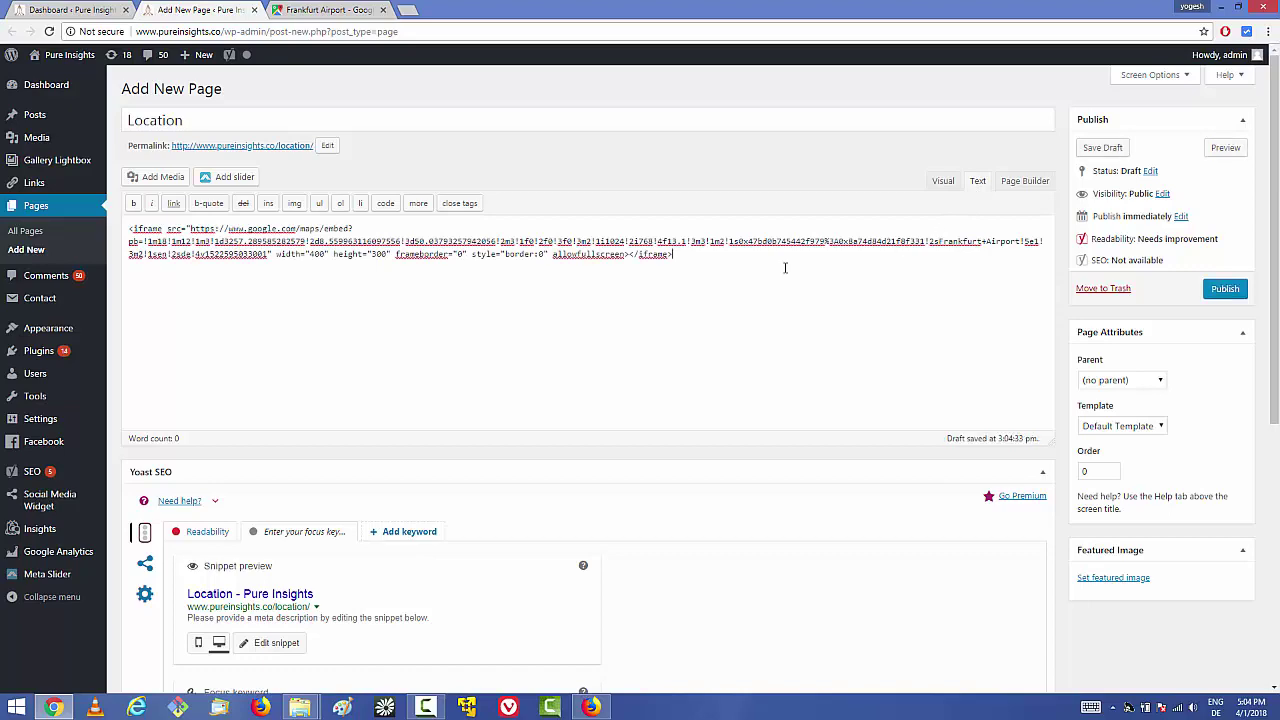
key("ctrl+Tab")
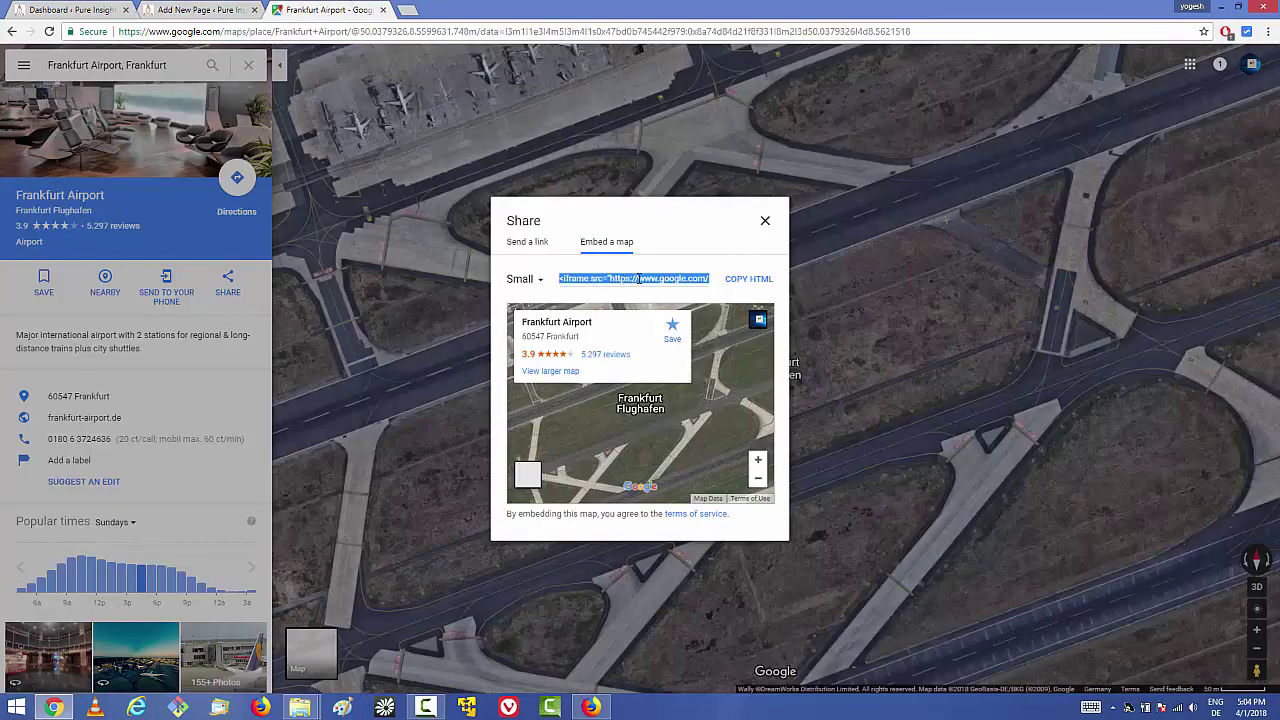
left_click(213, 12)
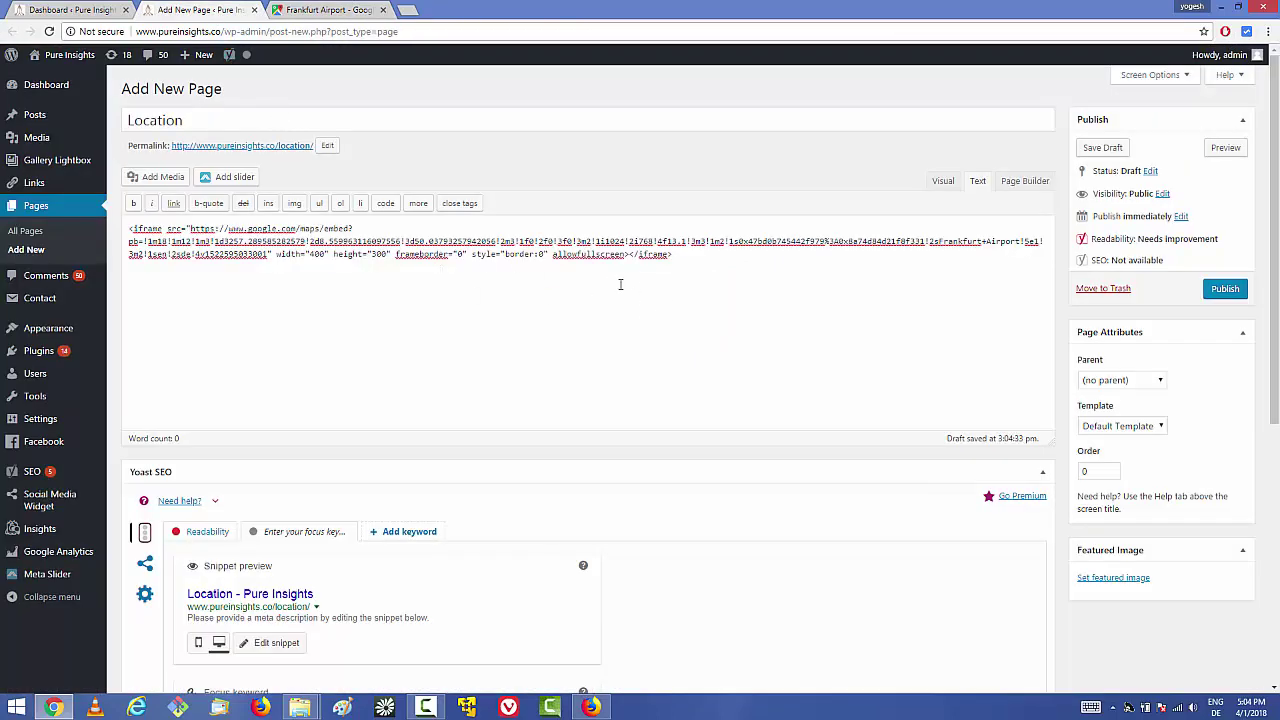
left_click(942, 181)
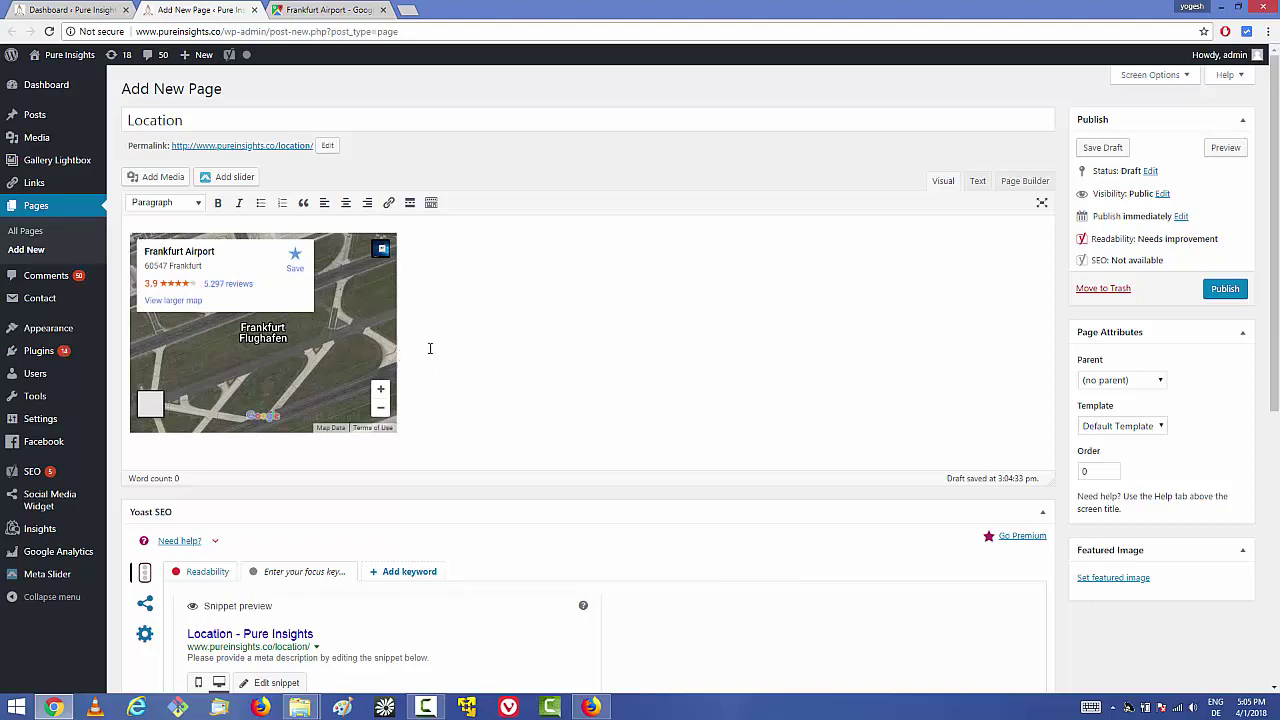
Publish the Location page and view its live version showing the Frankfurt Airport map
left_click(1213, 292)
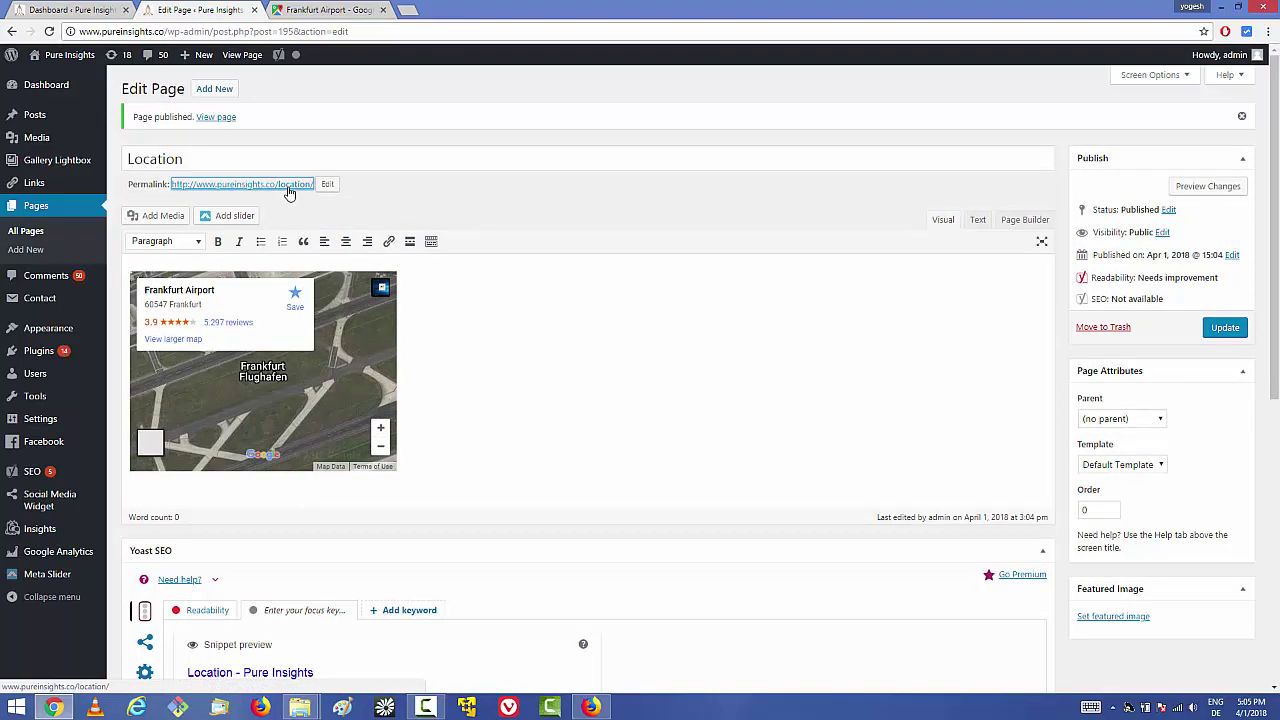
left_click(287, 186)
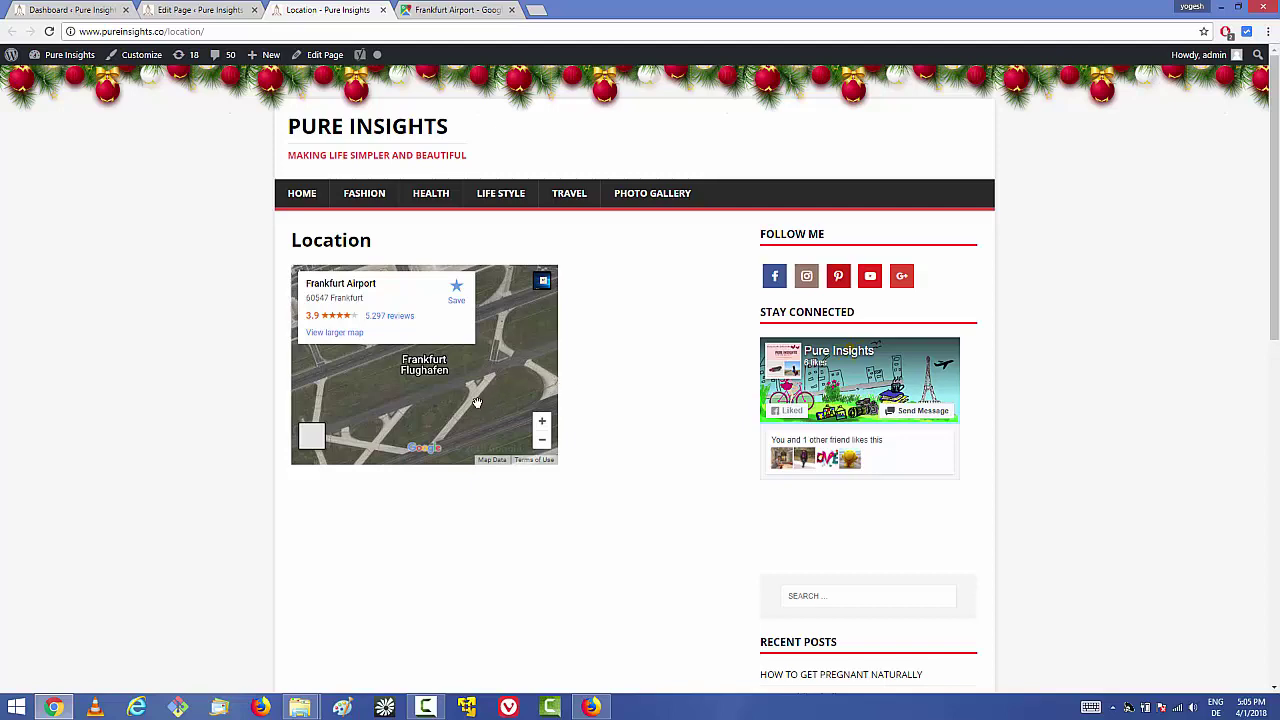
left_click(198, 9)
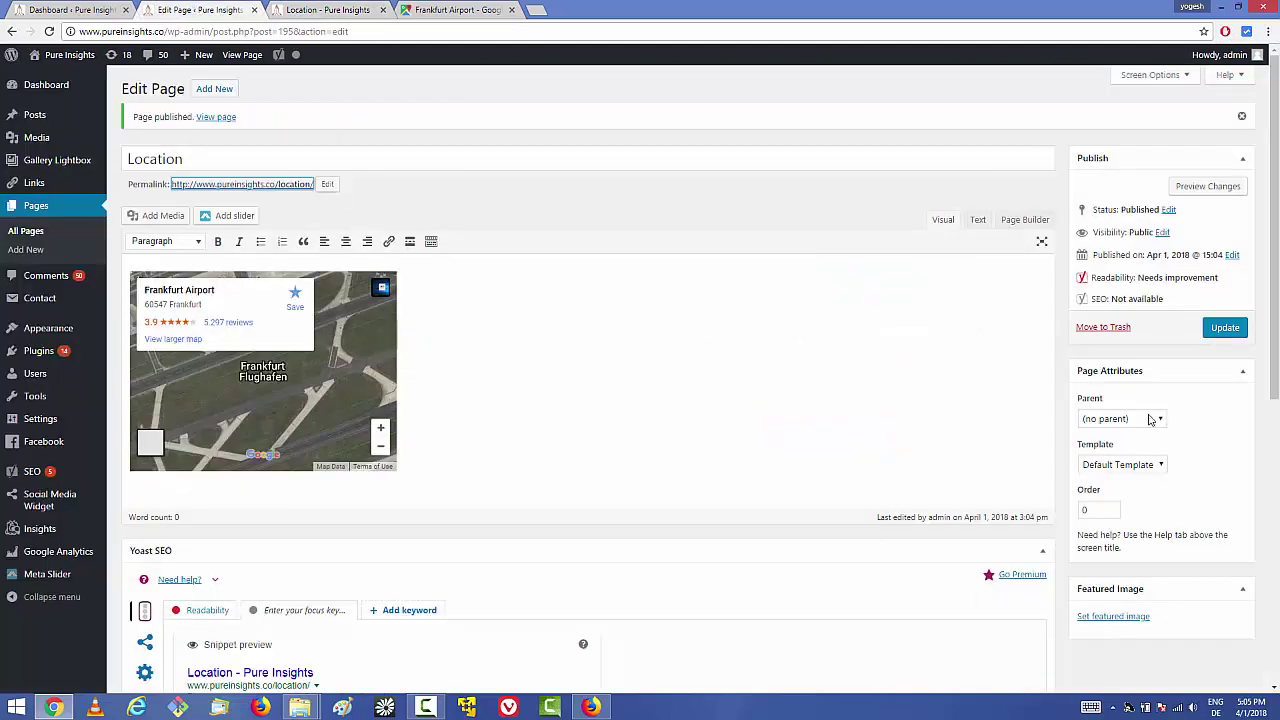
Set the page Template to Full Width and update the page
scroll(1152, 419, "down", 1)
left_click(812, 316)
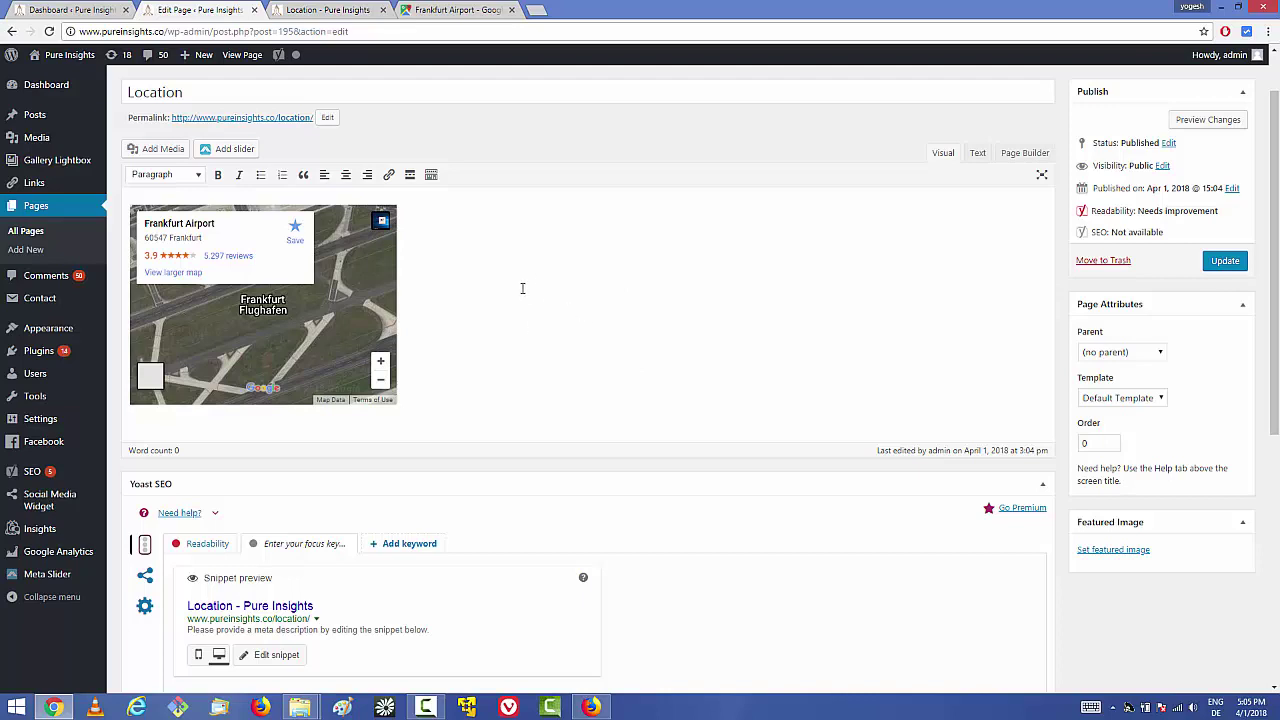
left_click(1146, 403)
left_click(1104, 440)
left_click(1224, 259)
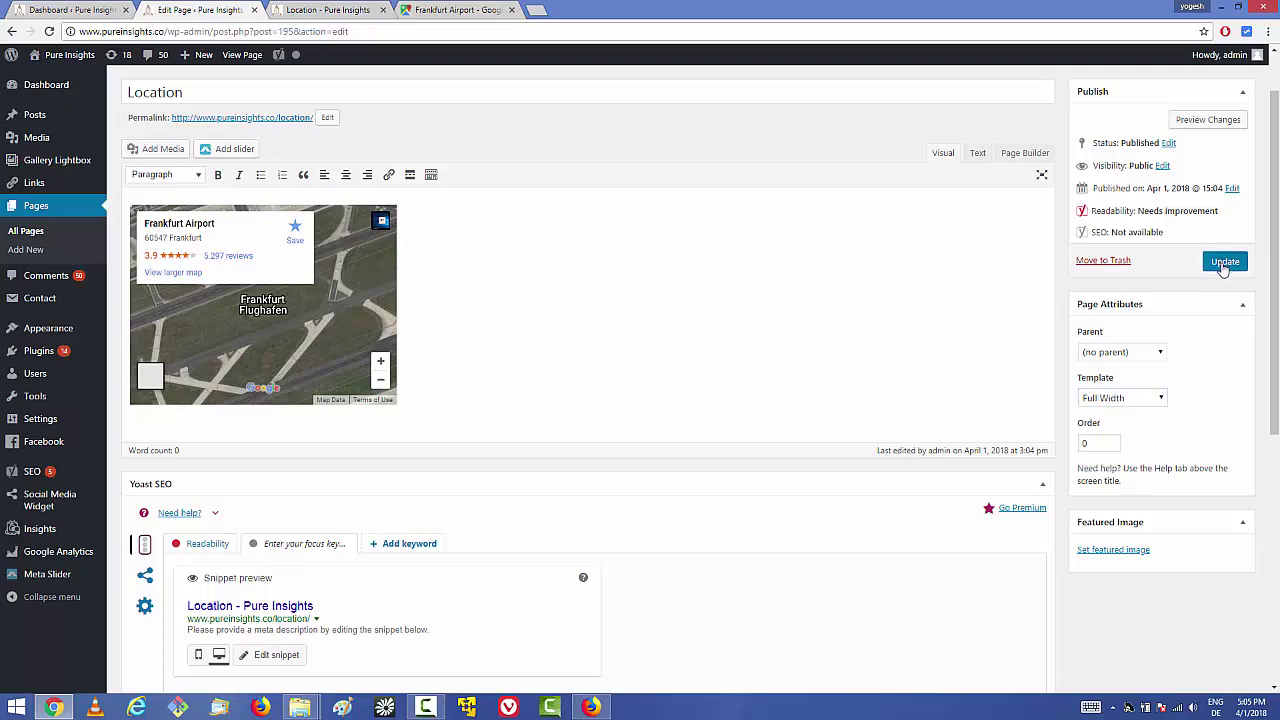
Reload the live Location page to check the Full Width layout
left_click(328, 10)
left_click(49, 32)
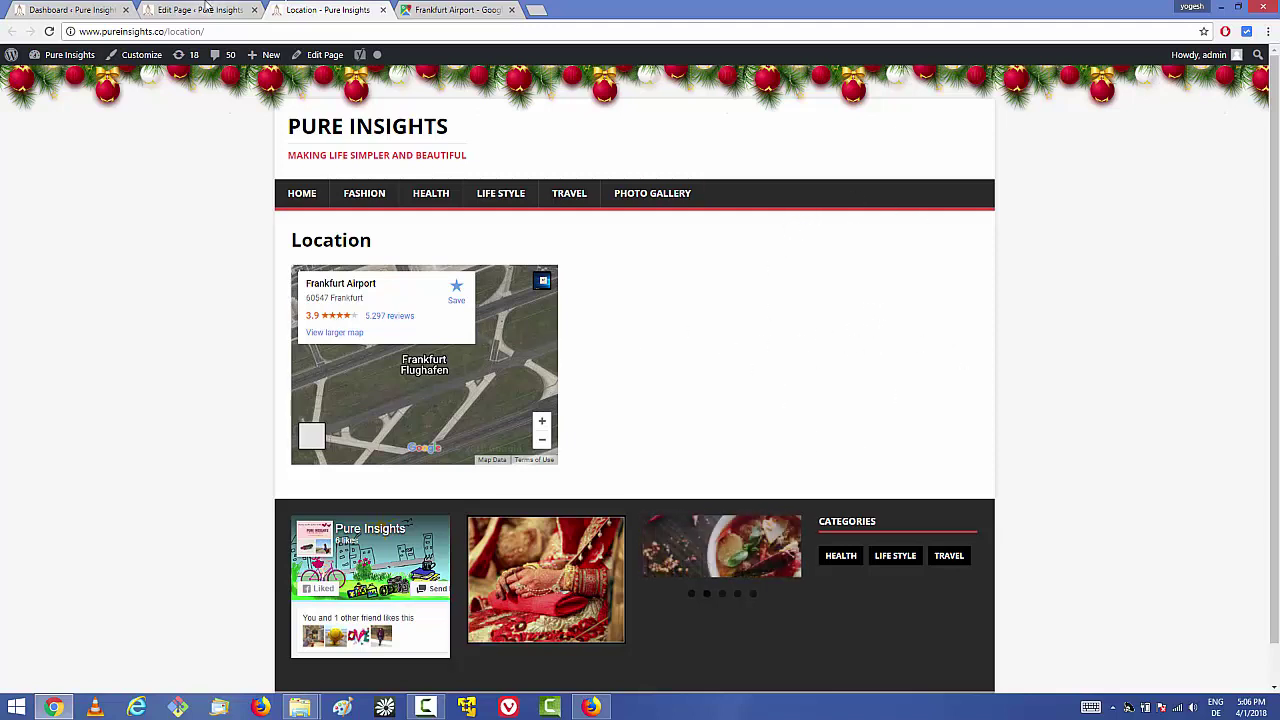
key("ctrl+shift+Tab")
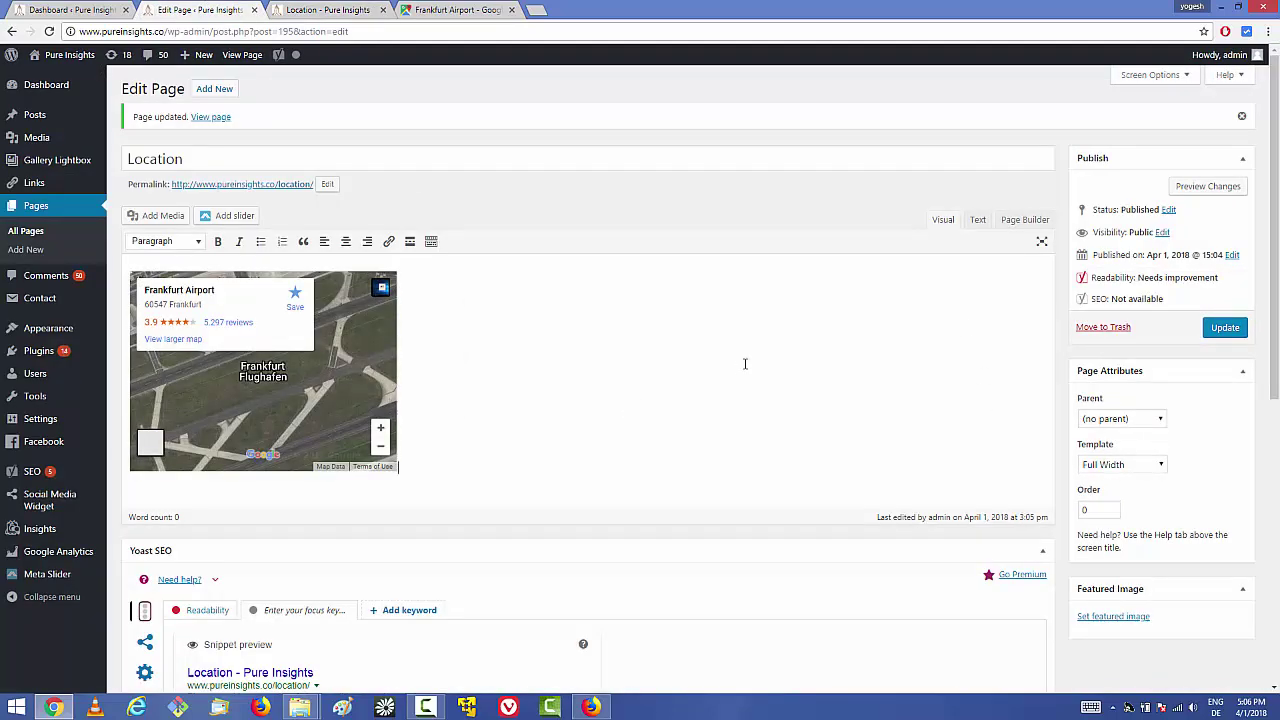
Change the map iframe width from 400 to 100%, keep height 300, and update the page
left_click(976, 221)
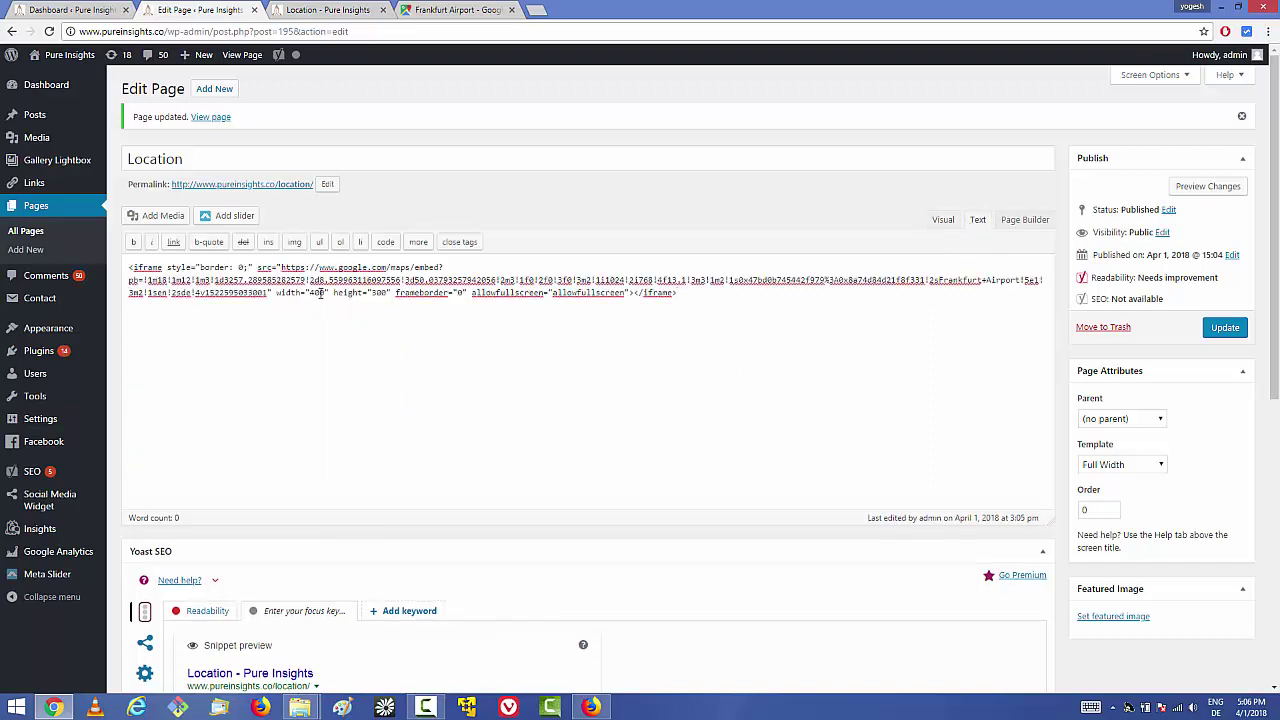
double_click(289, 293)
left_click(317, 296)
double_click(289, 294)
double_click(316, 294)
type("100")
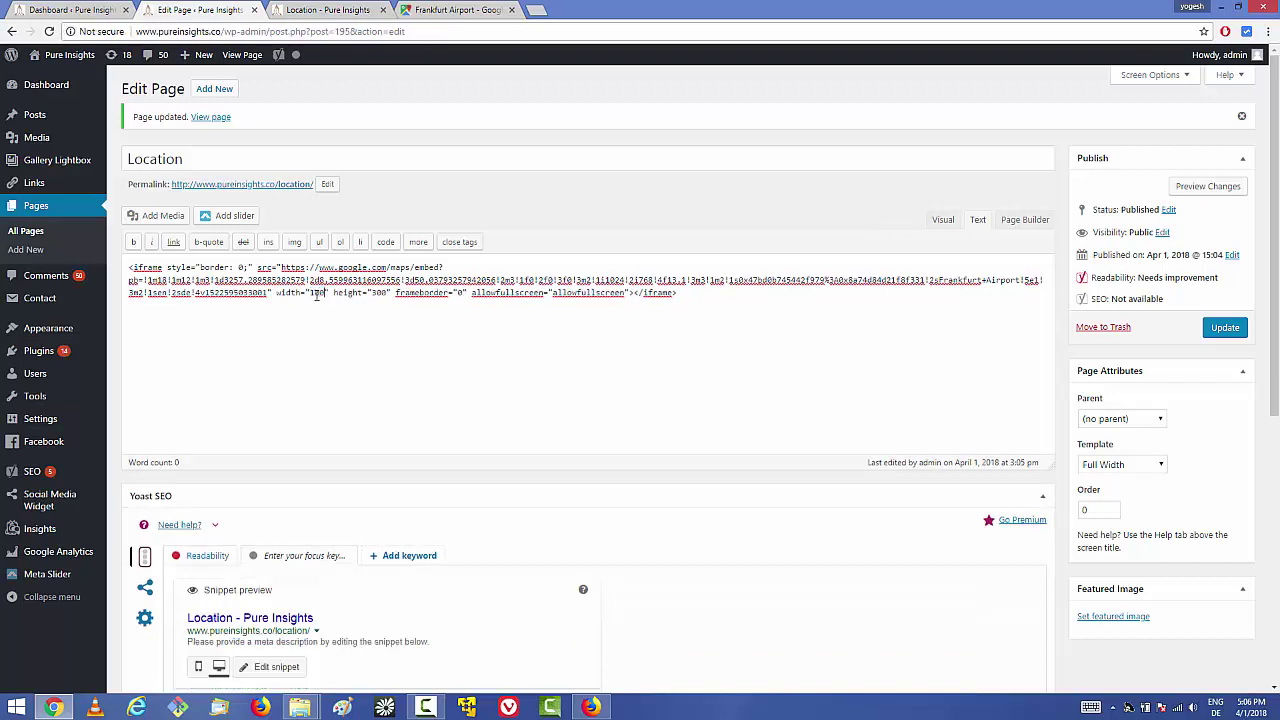
type("%")
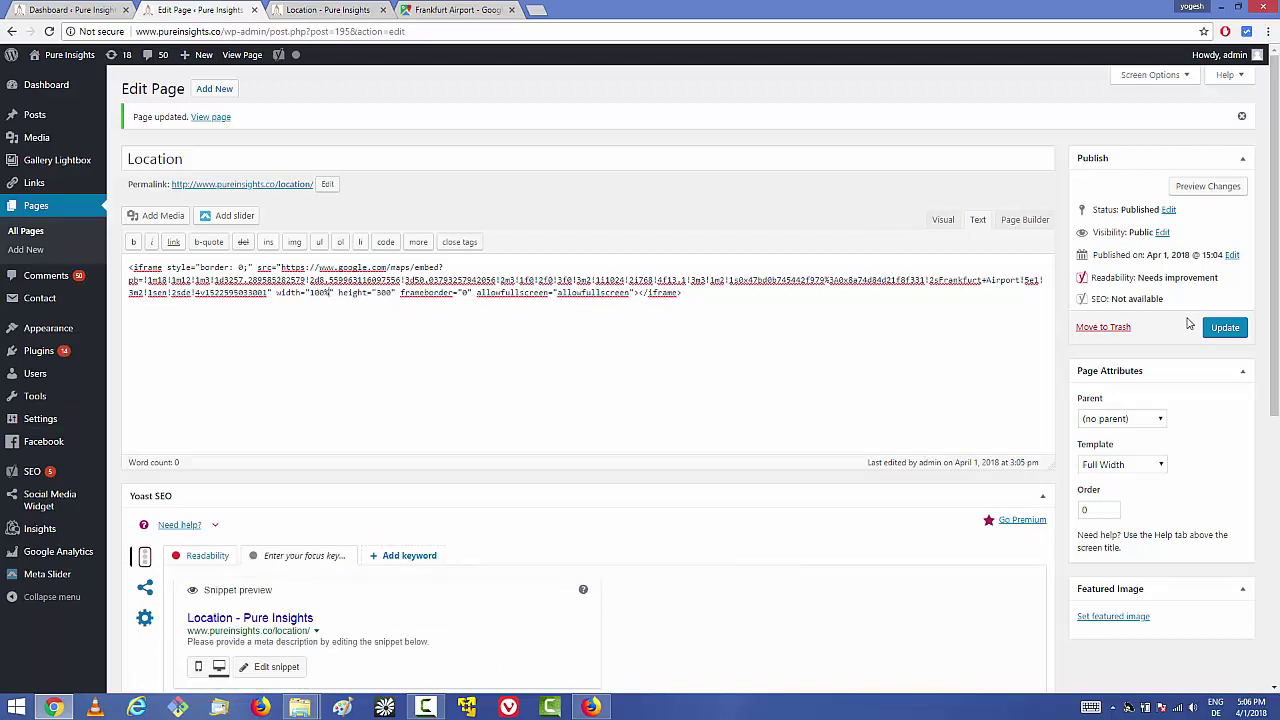
double_click(382, 292)
left_click(632, 332)
left_click(1226, 338)
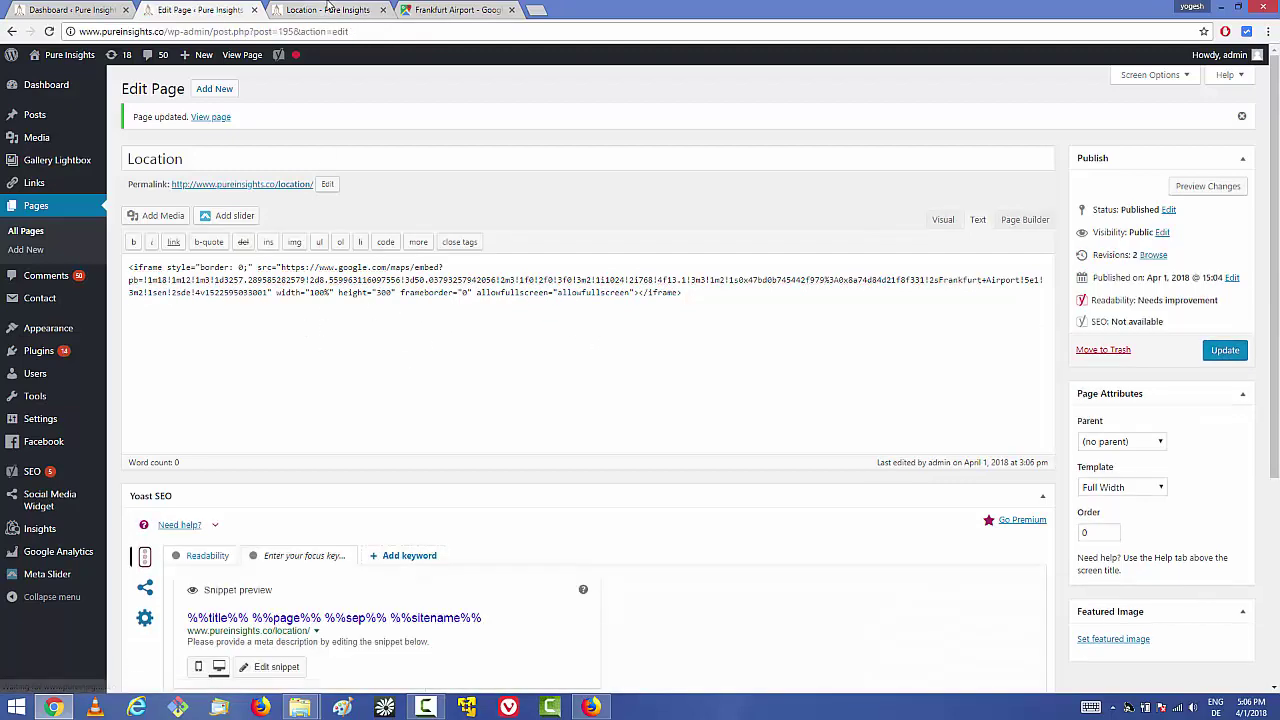
Reload the live Location page to confirm the map spans the full width
left_click(328, 9)
left_click(49, 32)
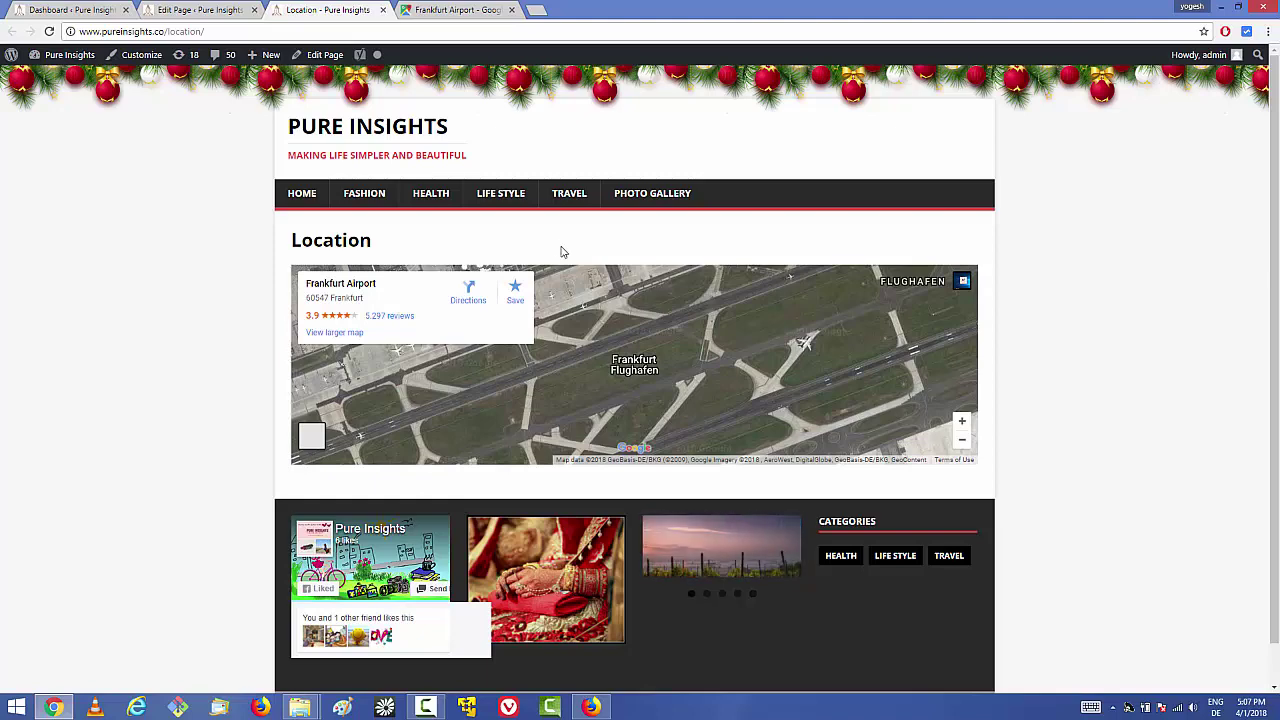
left_click(166, 9)
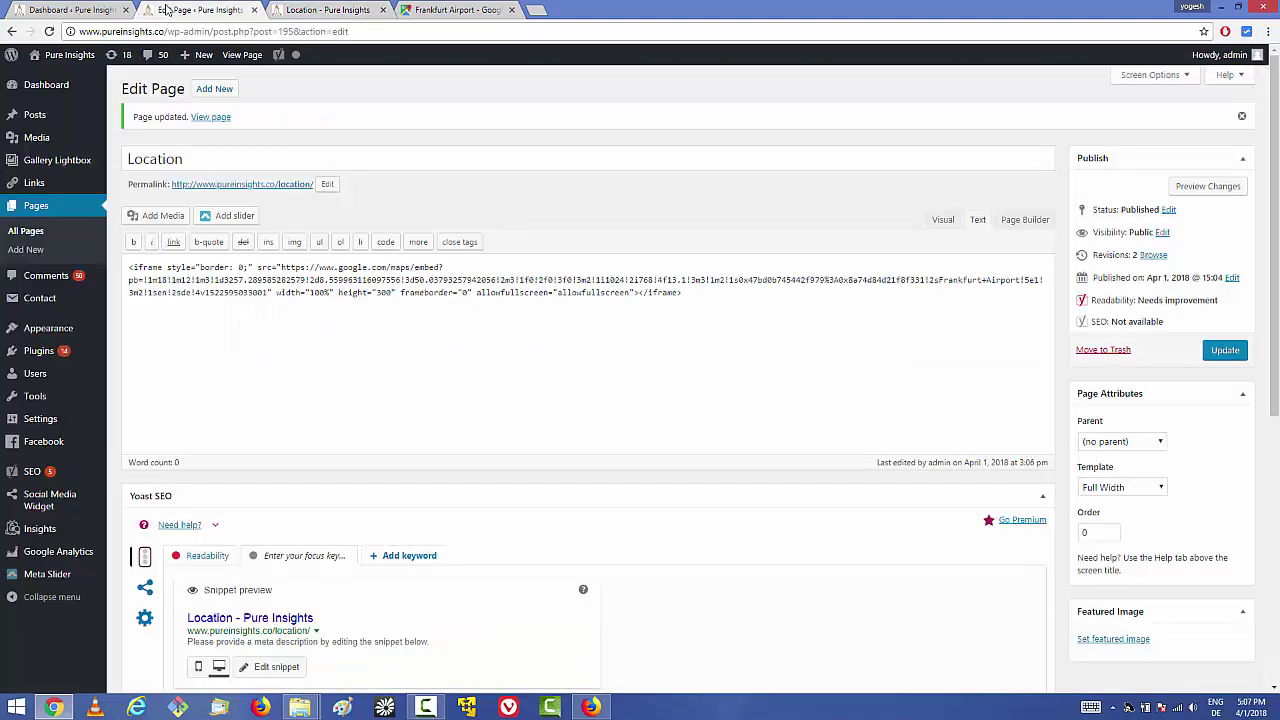
From the admin Dashboard, go to Plugins > Add New
left_click(88, 9)
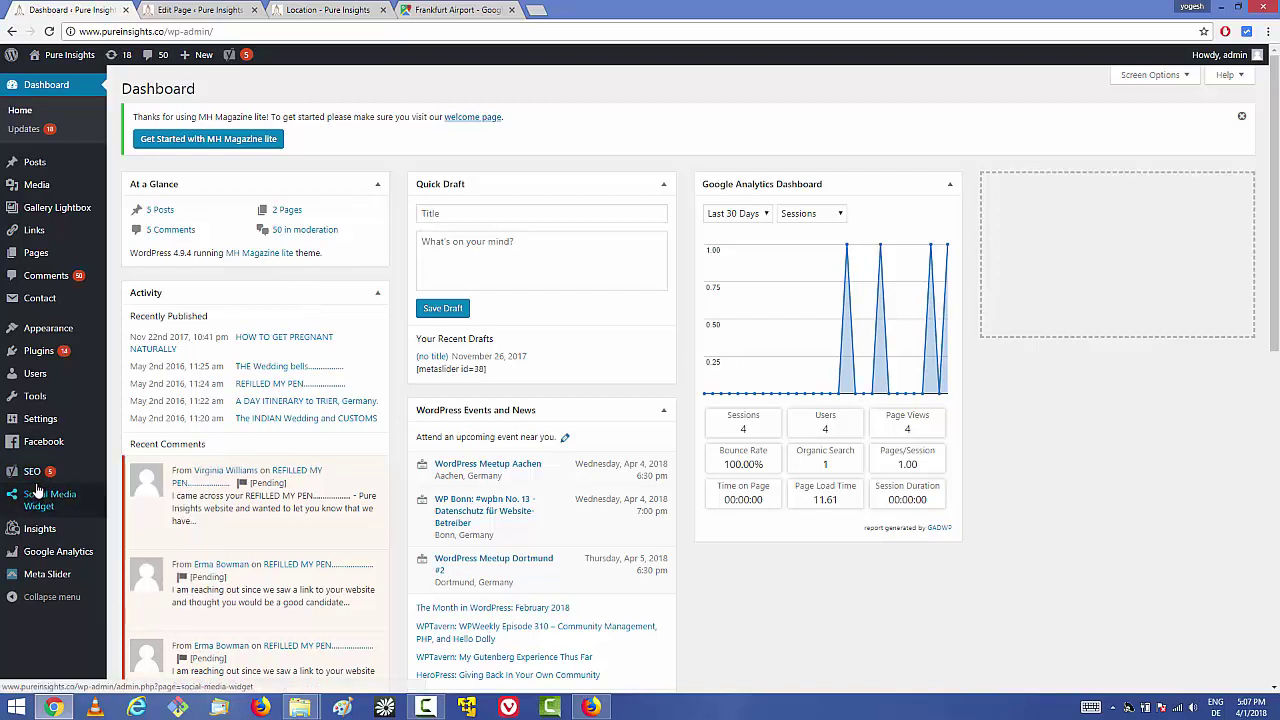
mouse_move(45, 443)
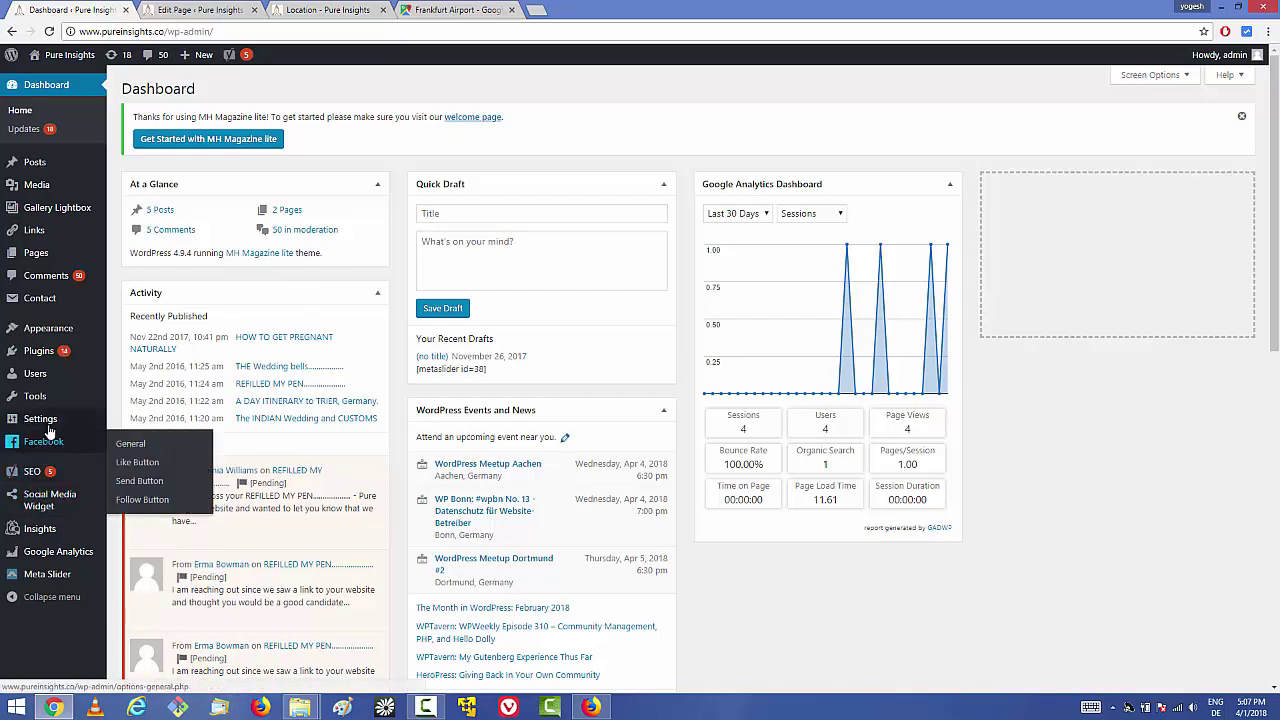
mouse_move(60, 358)
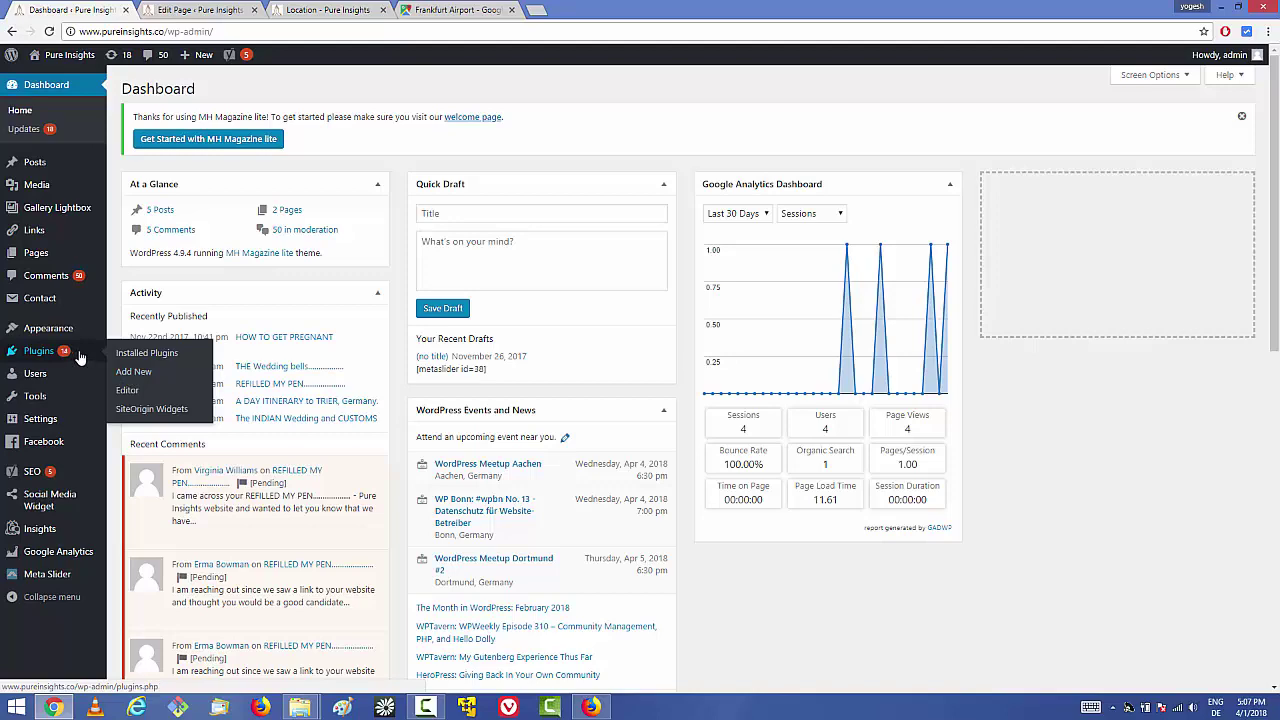
left_click(133, 372)
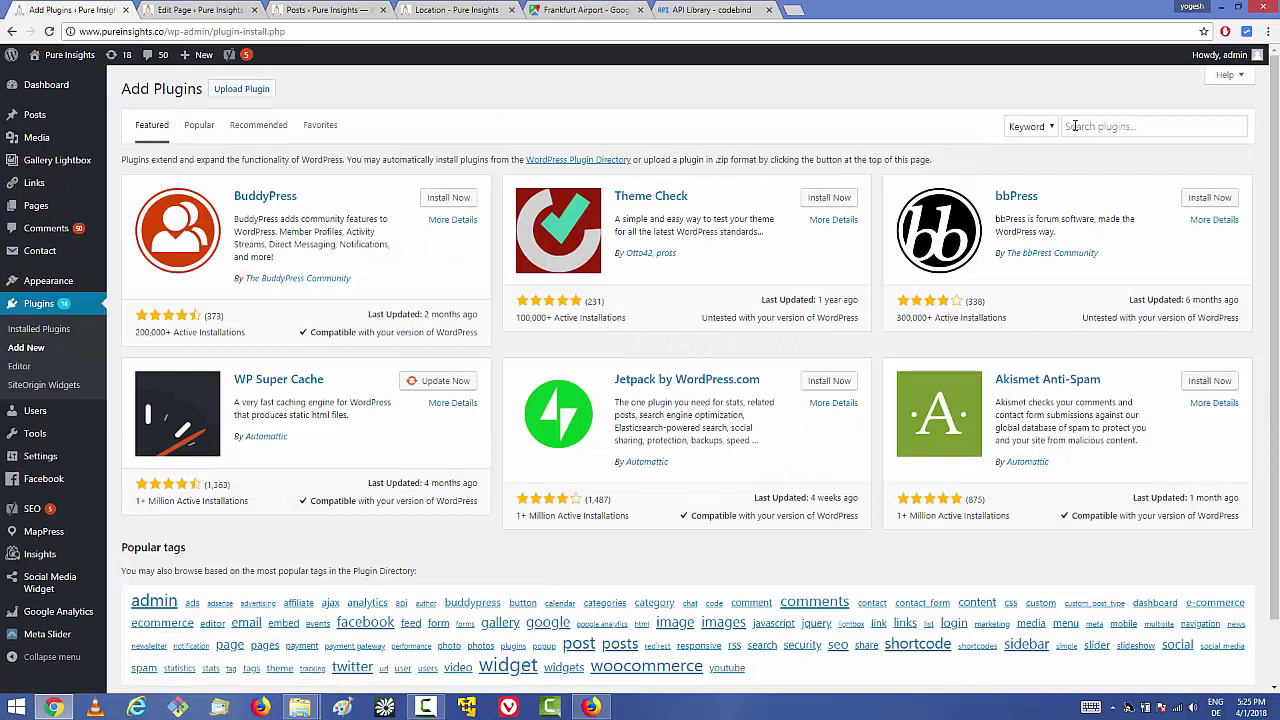
Search plugins for 'google map', then install and activate WP Google Maps
left_click(1085, 128)
type("google map")
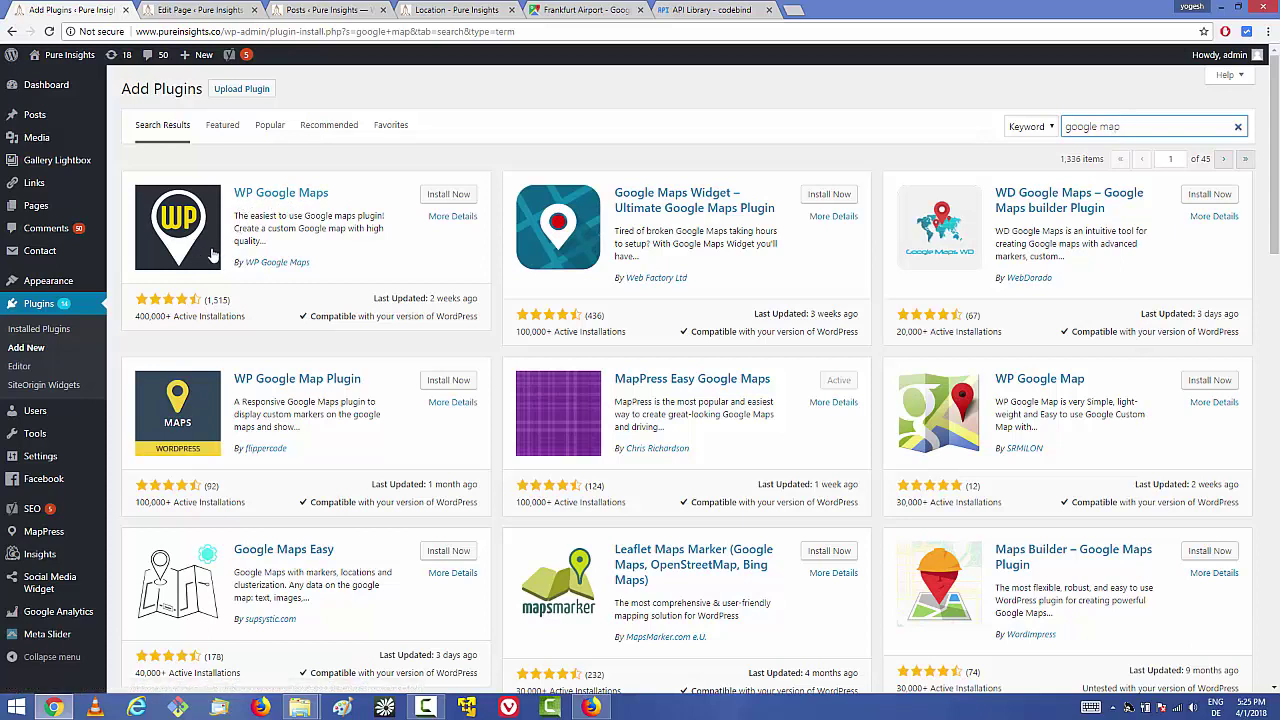
left_click(452, 195)
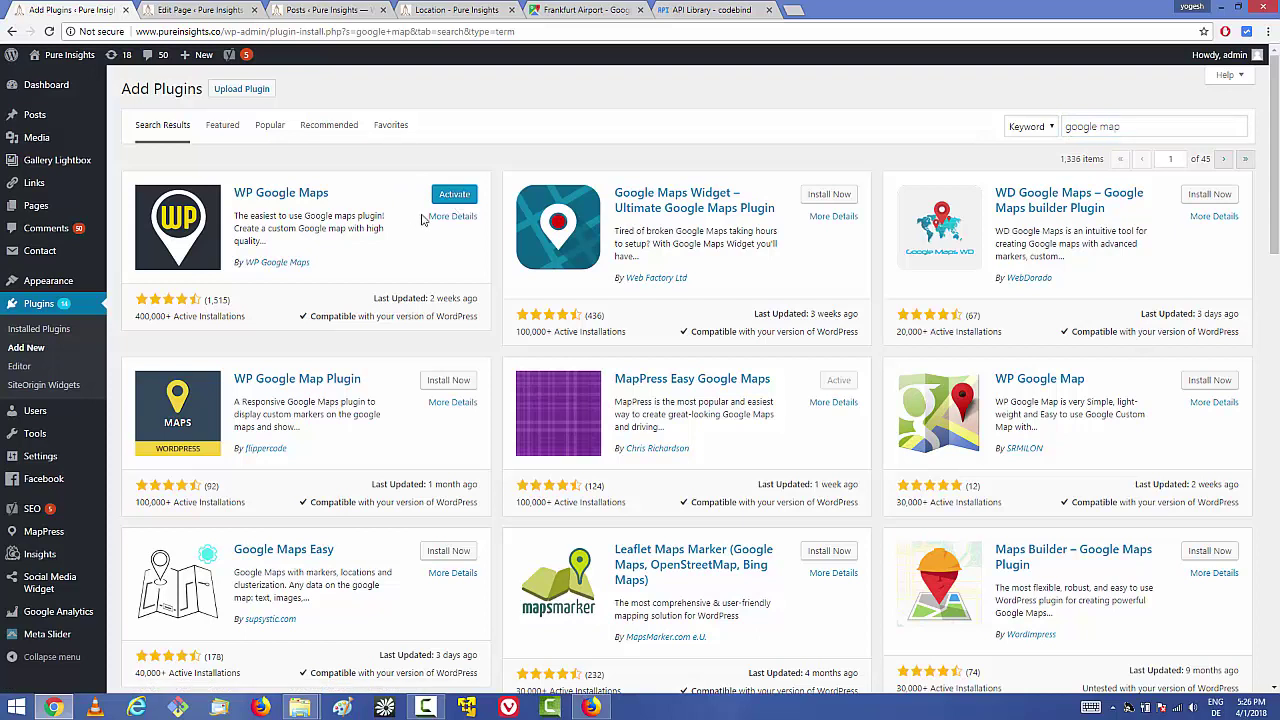
left_click(455, 199)
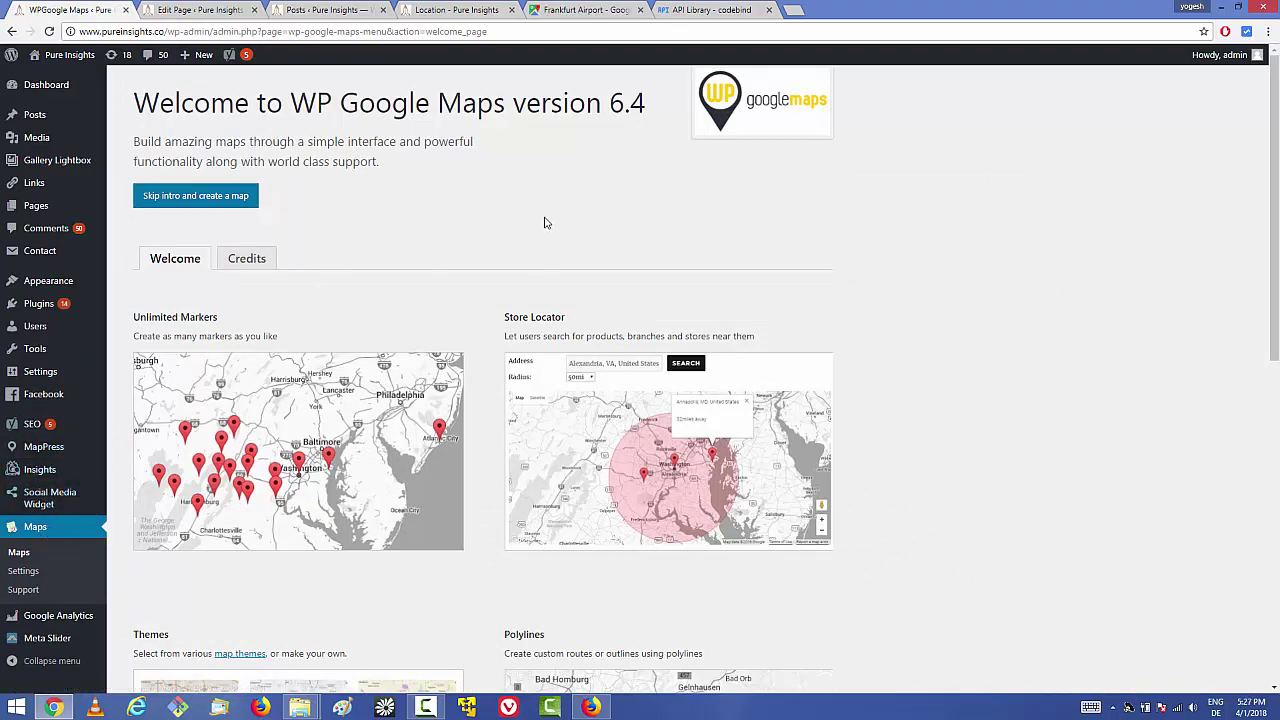
Skip the WP Google Maps intro and follow the 'Create an API key now (free)' link
left_click(188, 200)
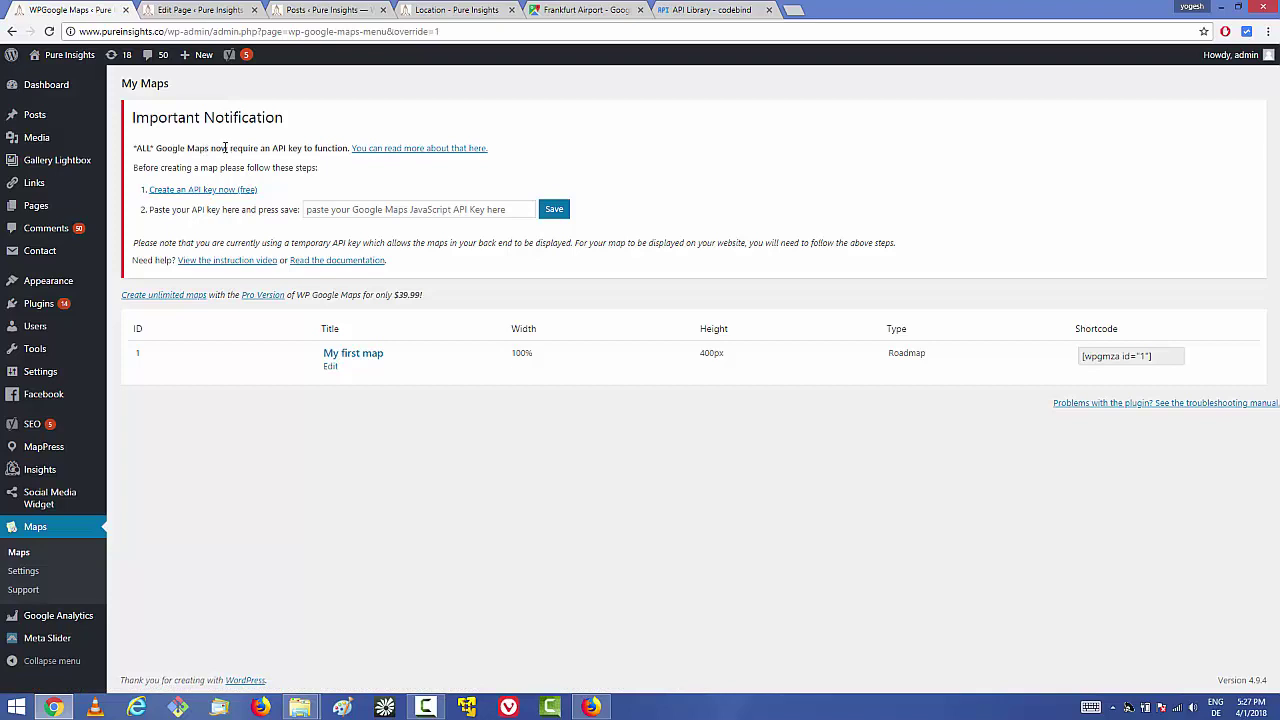
left_click(214, 196)
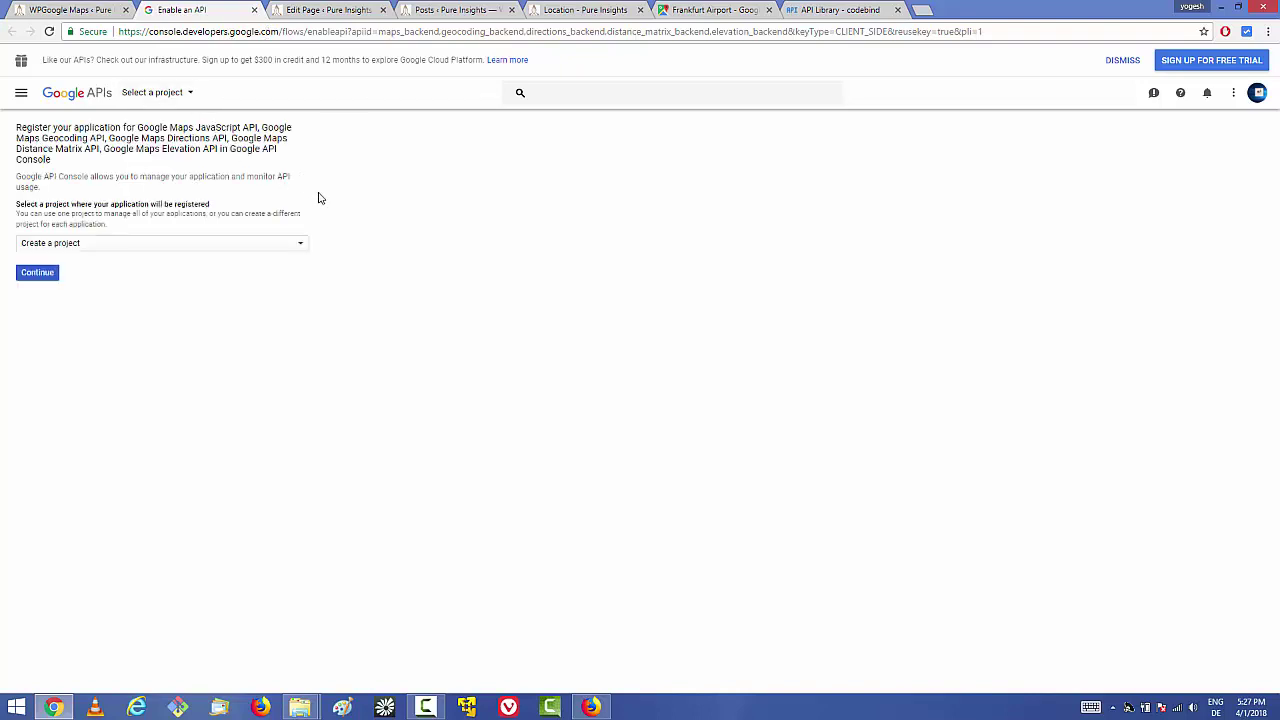
Create a new Google API Console project to register the key under
left_click(180, 247)
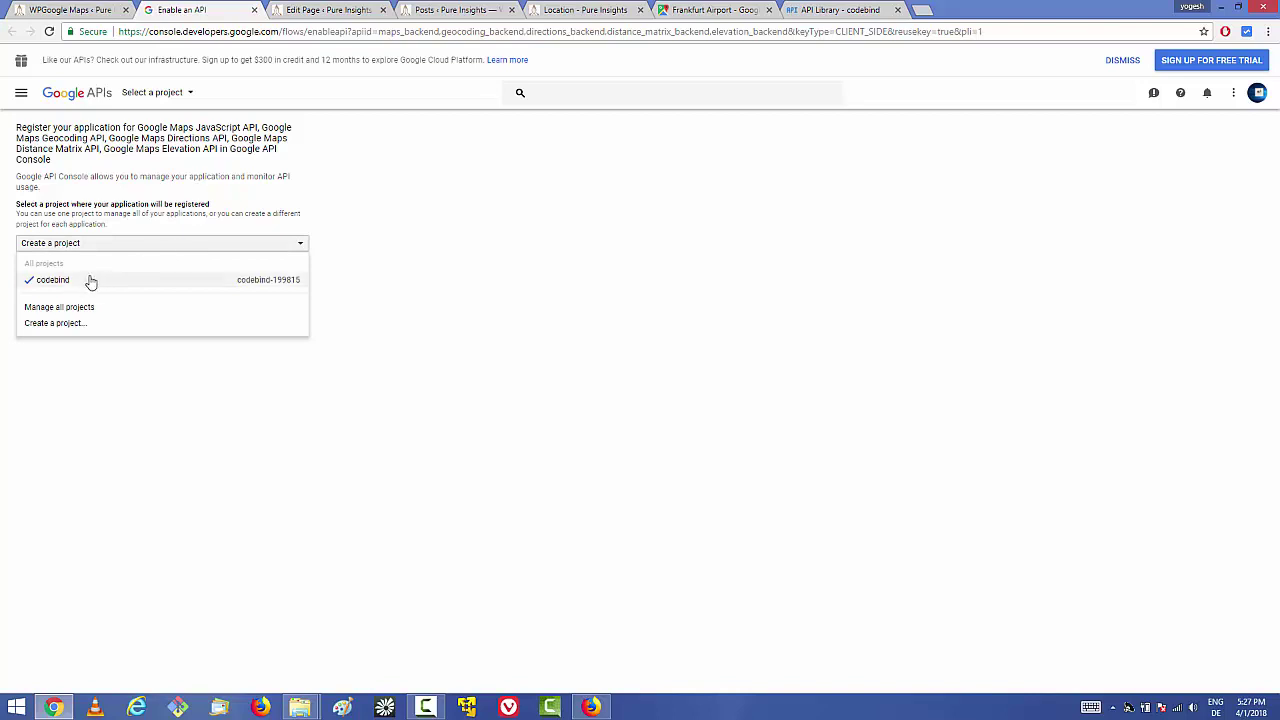
left_click(57, 325)
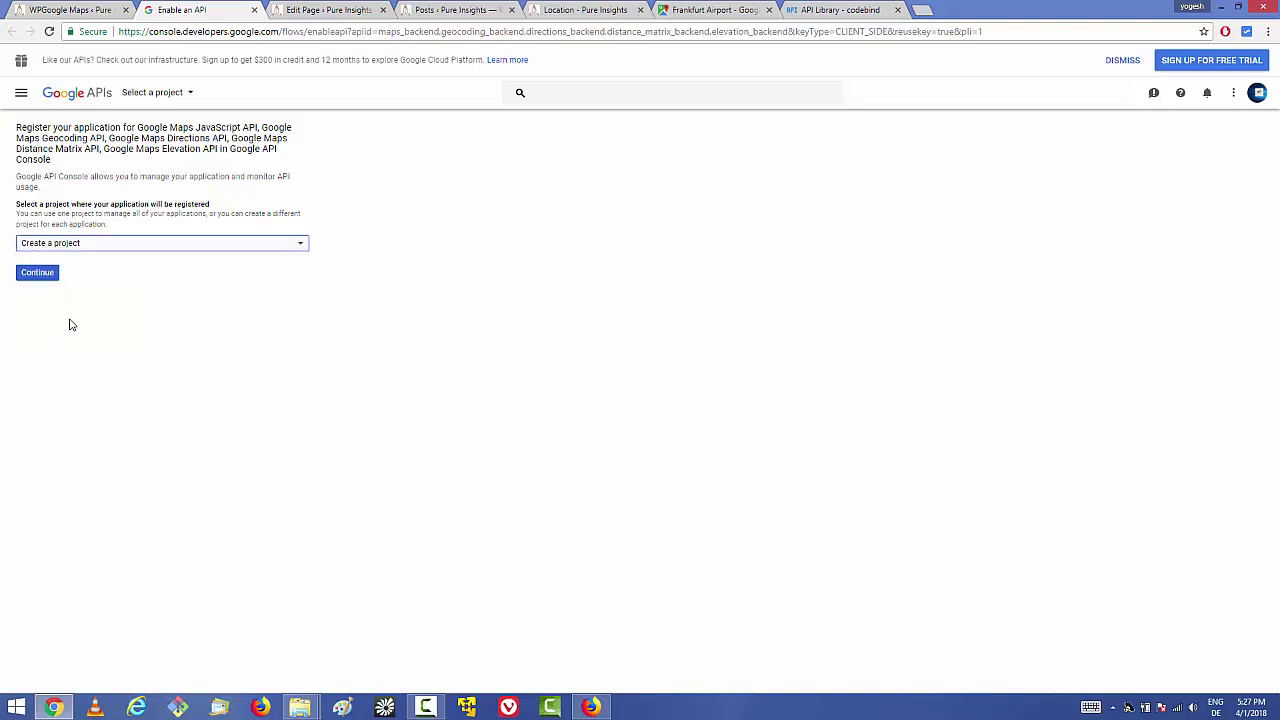
left_click(46, 273)
left_click(158, 93)
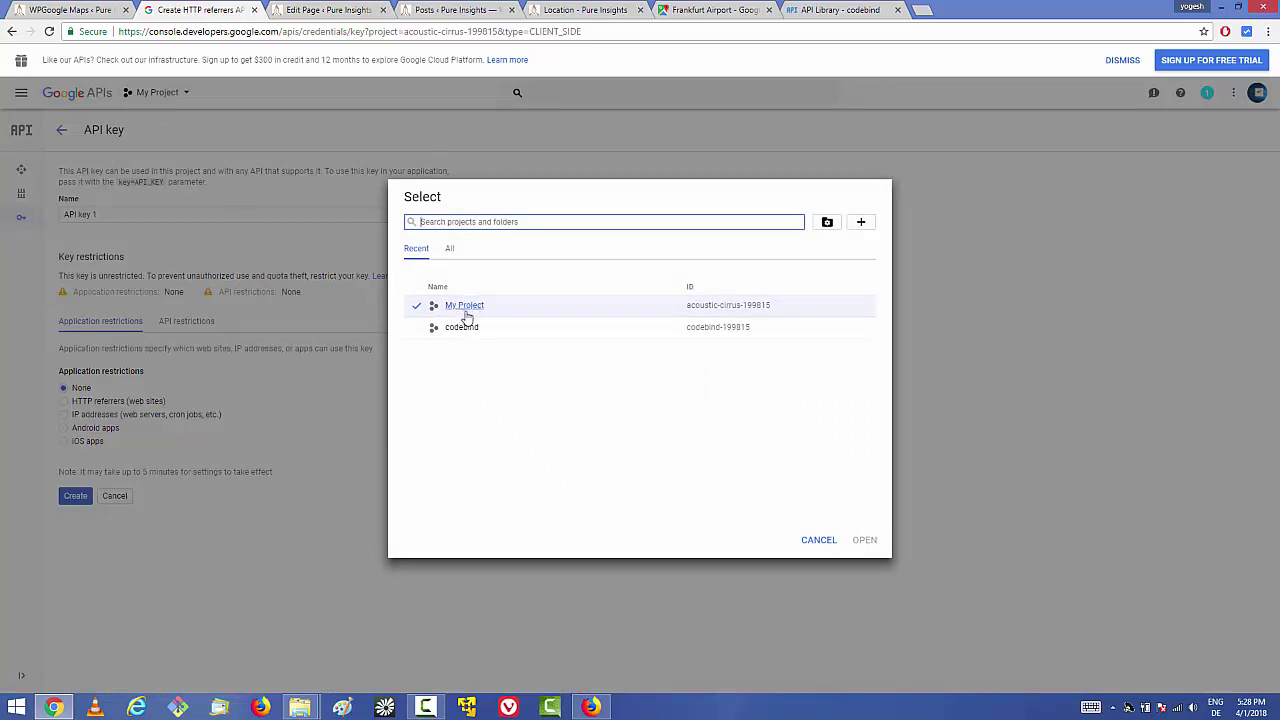
left_click(818, 541)
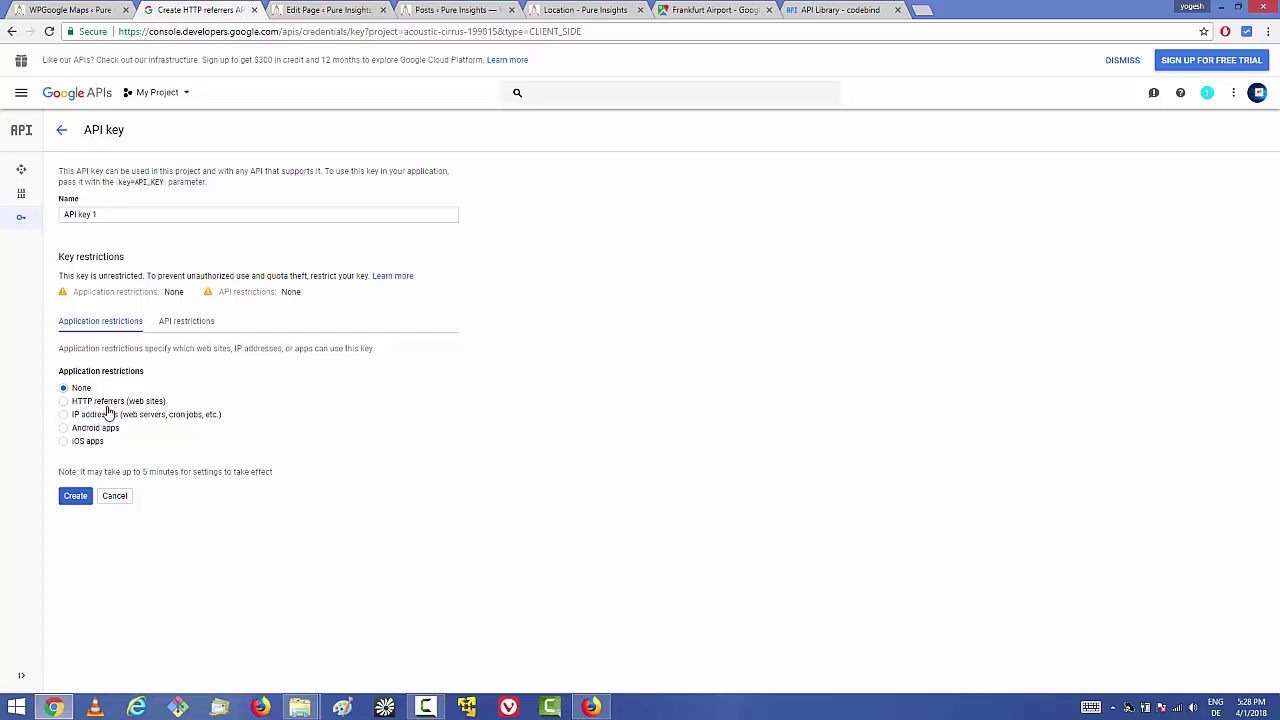
Create an unrestricted 'API key 1' and copy the key
left_click(73, 497)
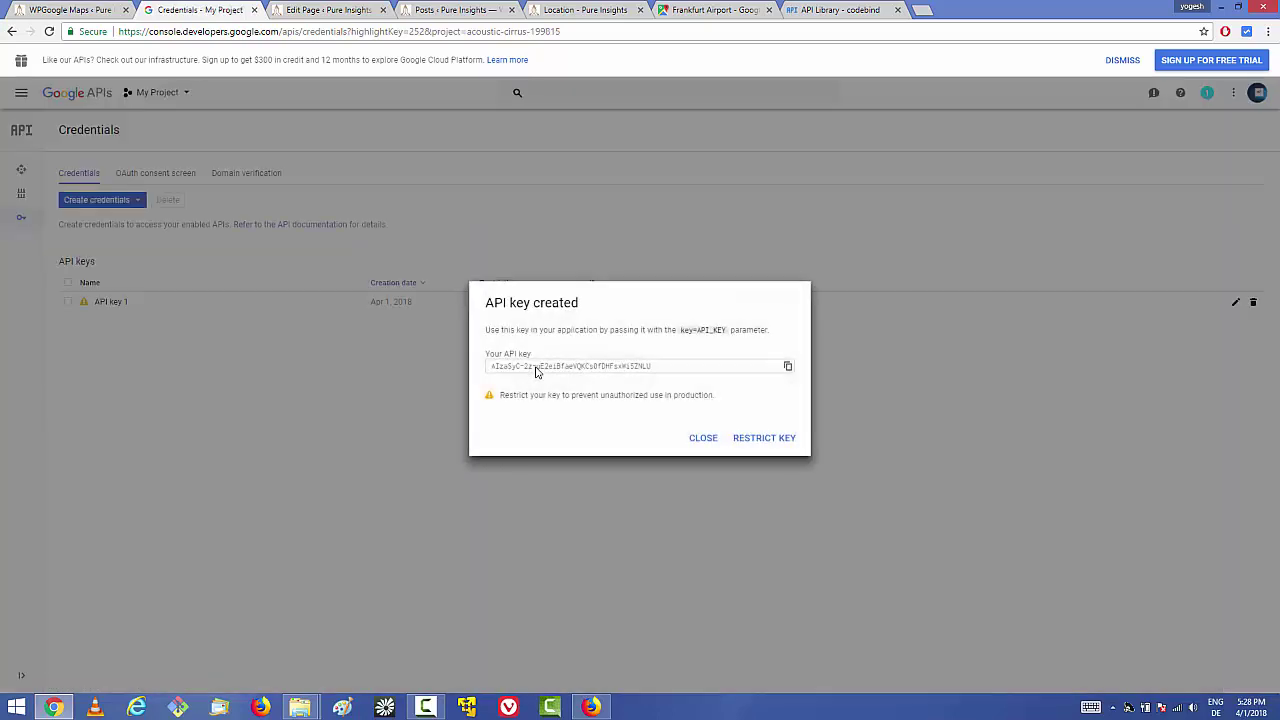
left_click(590, 374)
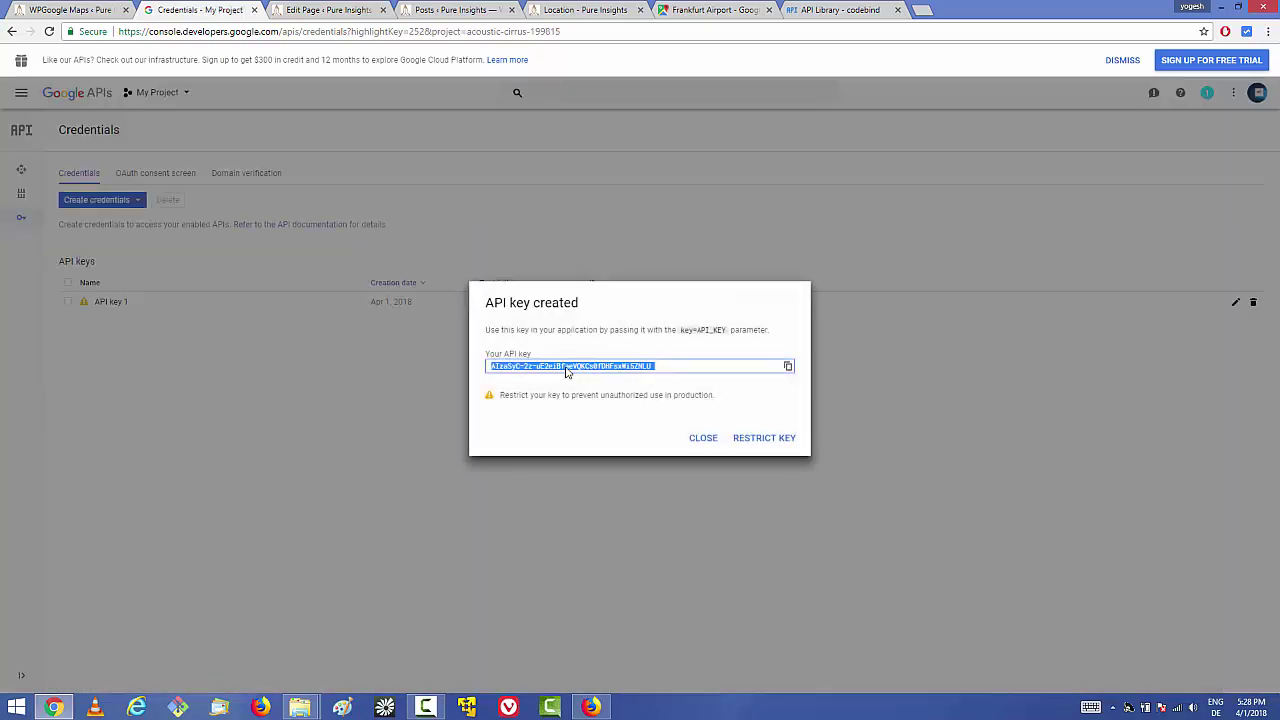
left_click(788, 367)
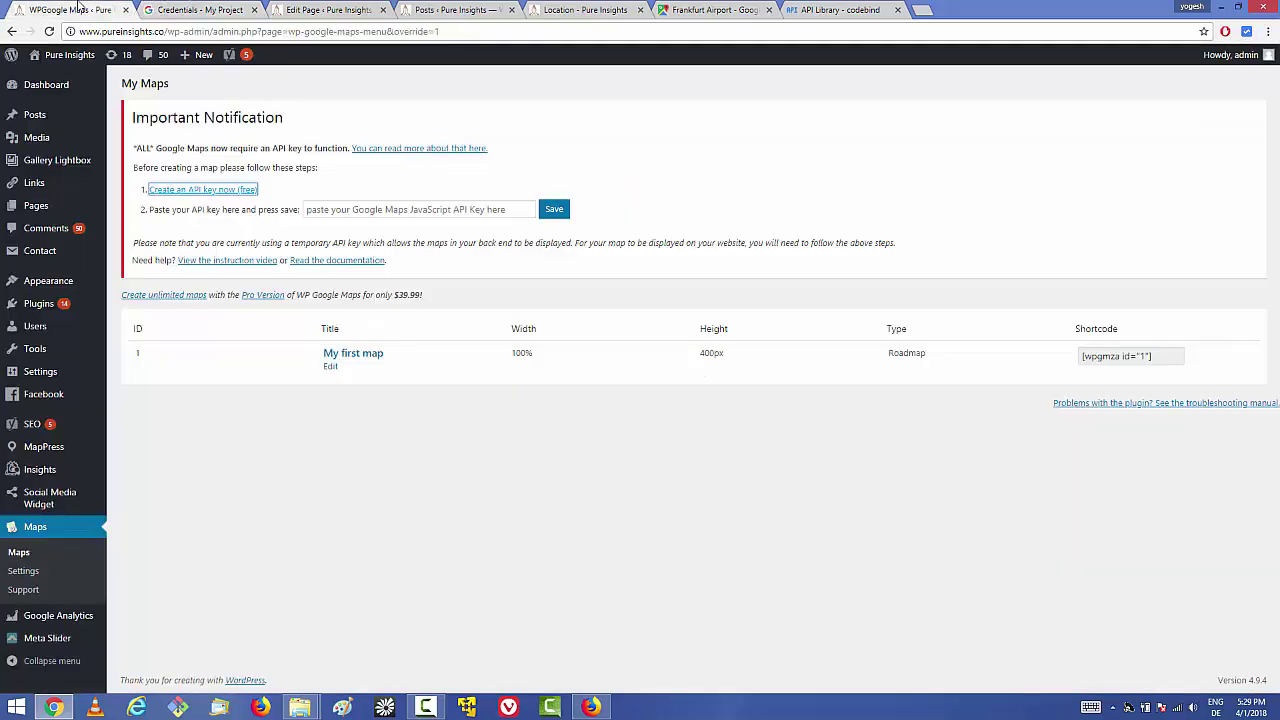
left_click(80, 9)
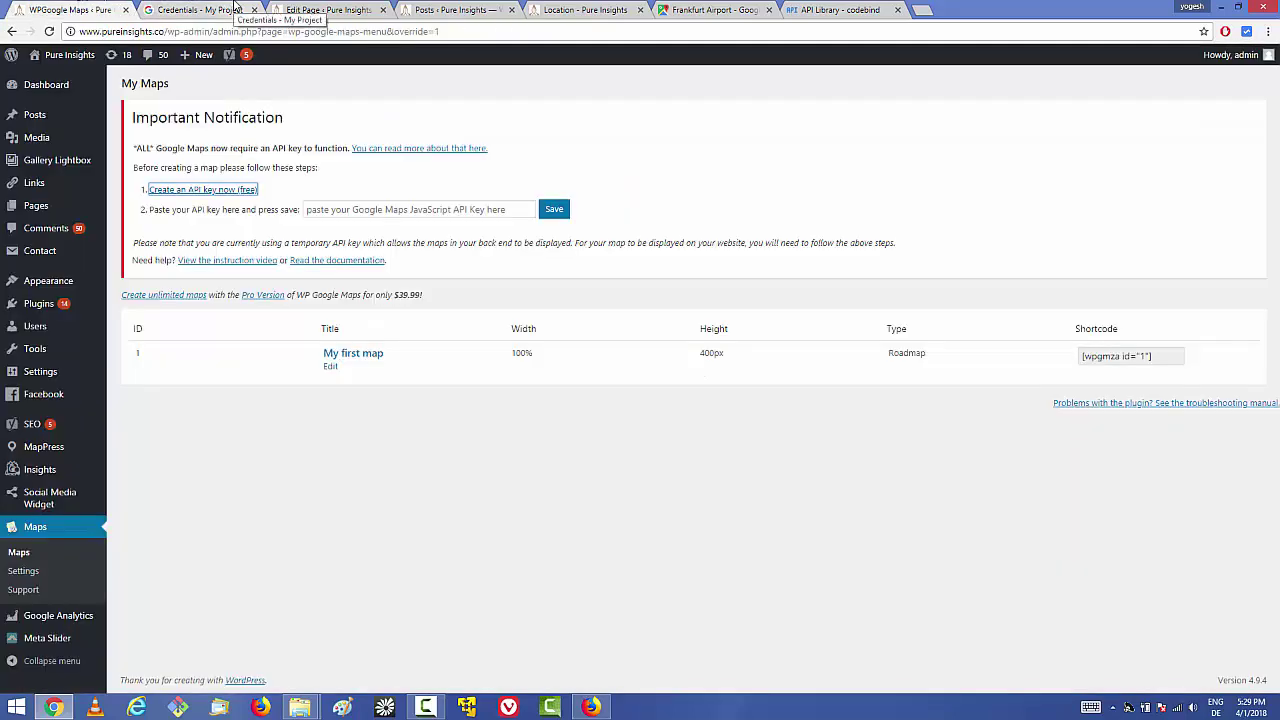
Paste the Google Maps API key into WP Google Maps, save it, then edit My first map
left_click(365, 213)
key("ctrl+v")
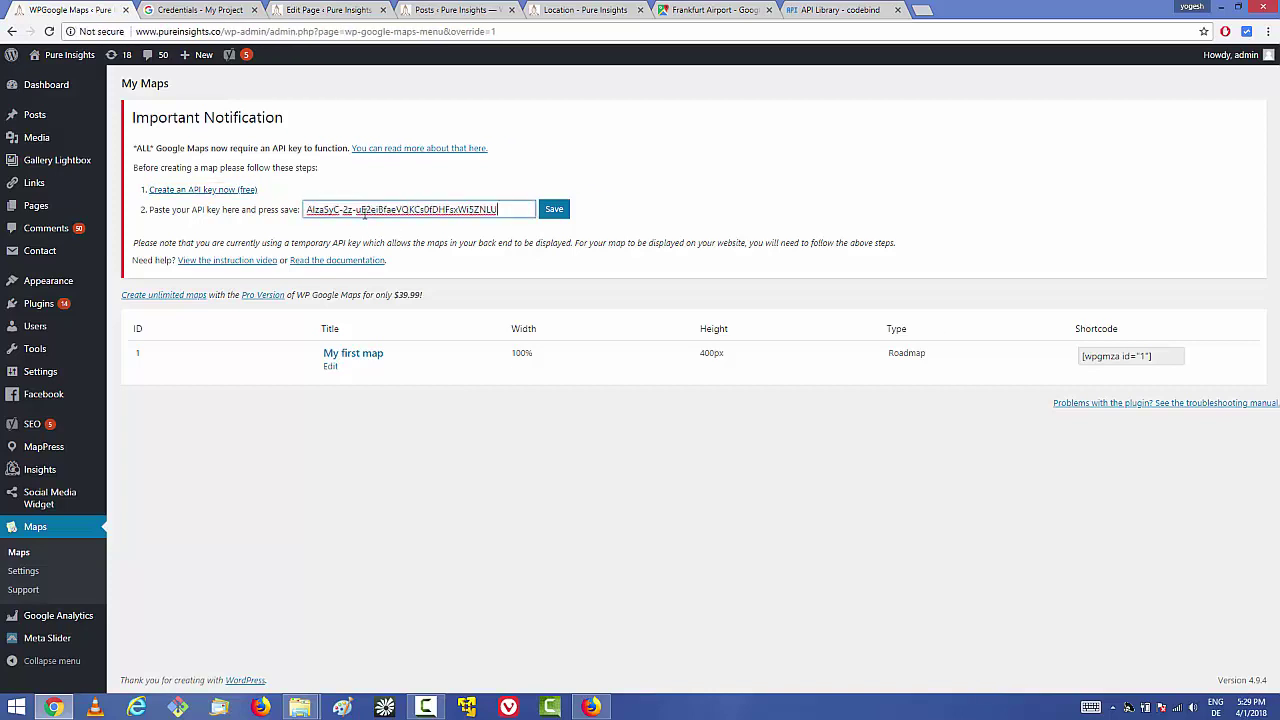
left_click(553, 210)
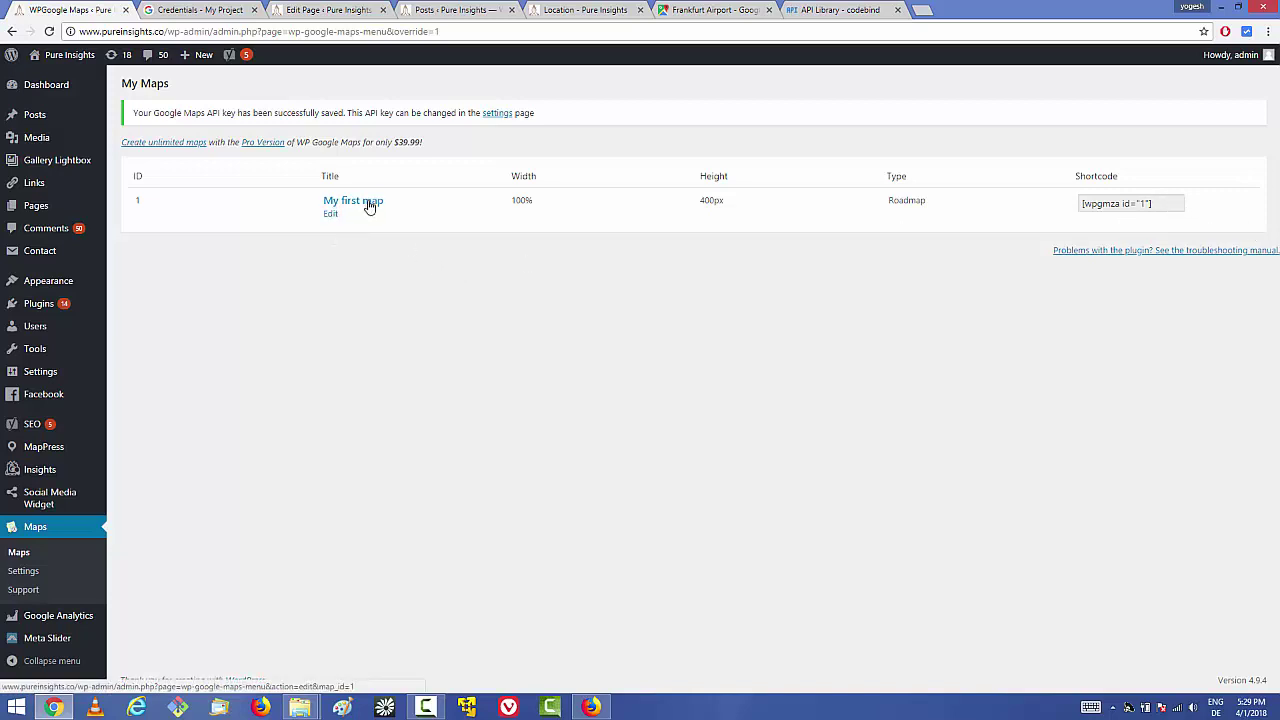
left_click(330, 216)
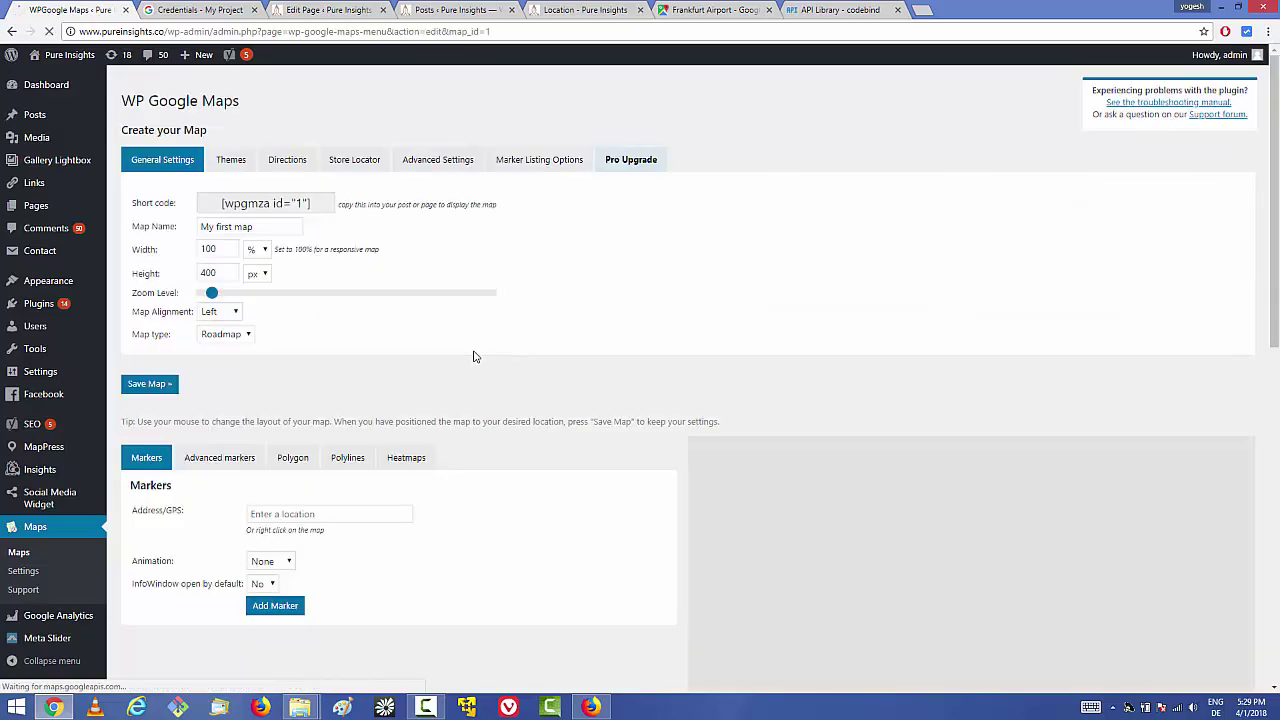
Set the new marker's address to Frankfurt Airport (Terminal 1) on My first map
scroll(475, 356, "down", 2)
left_click(325, 380)
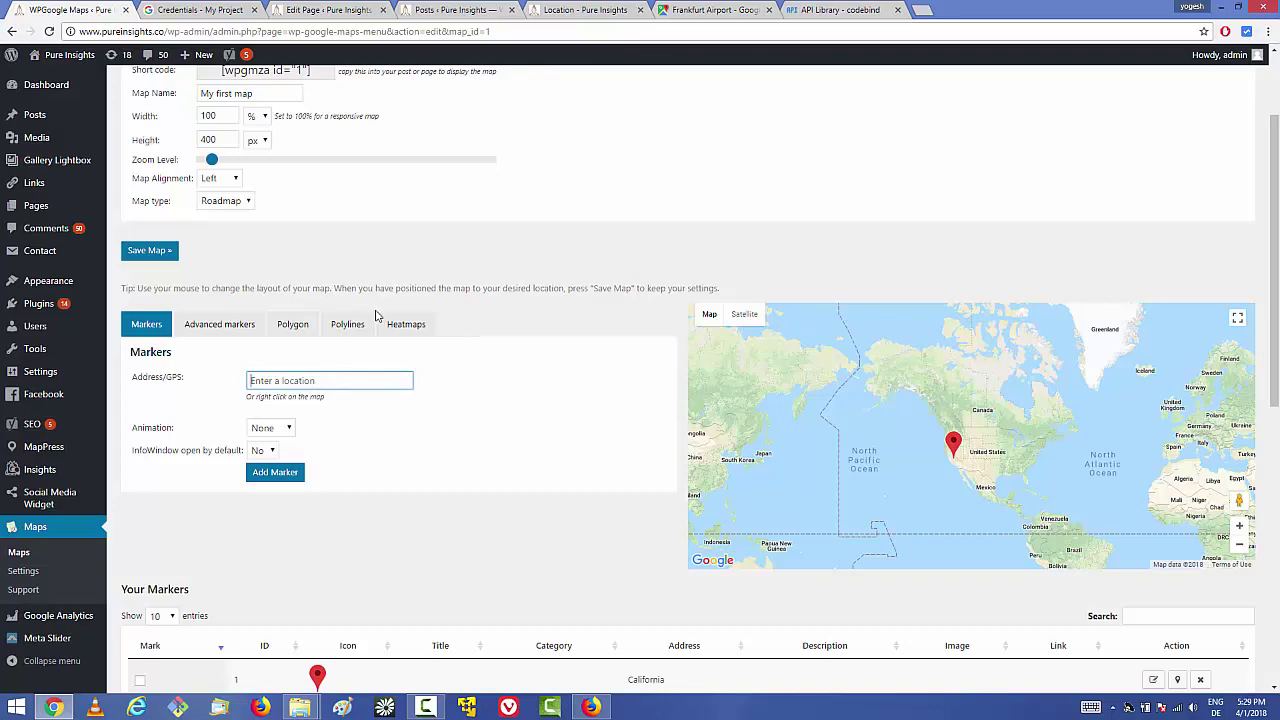
left_click(716, 10)
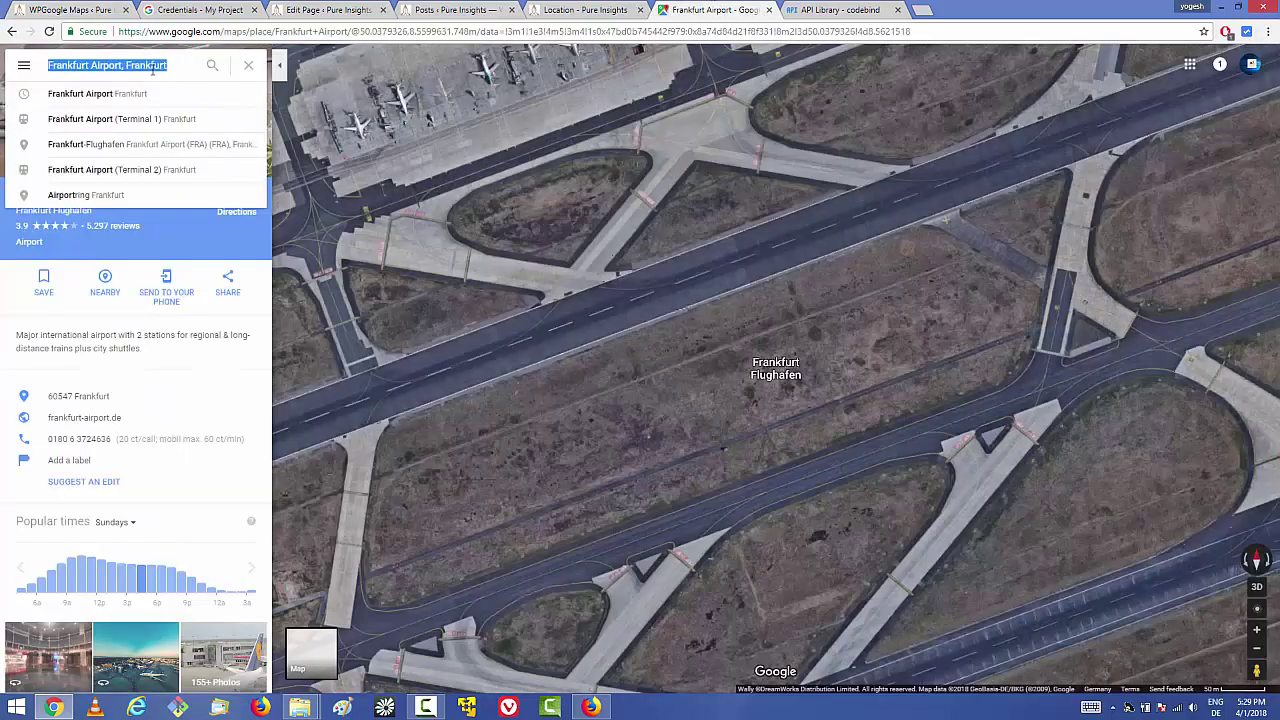
left_click(100, 12)
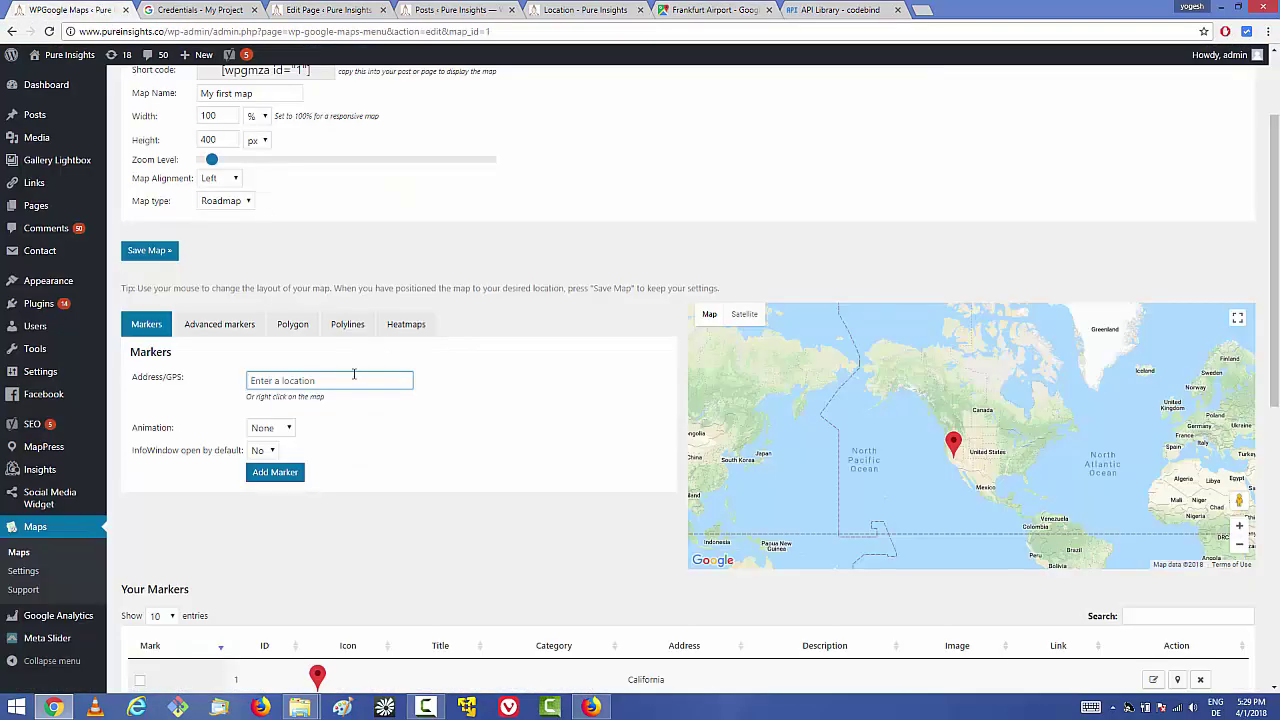
key("ctrl+v")
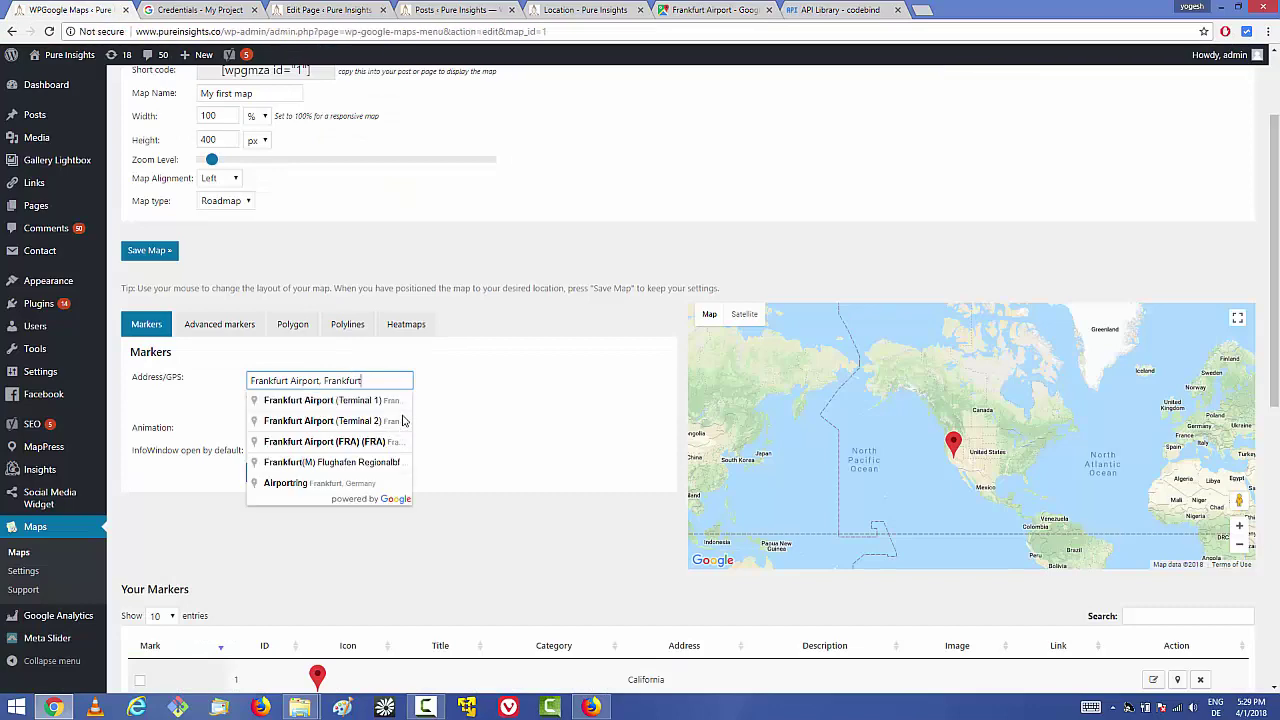
left_click(352, 401)
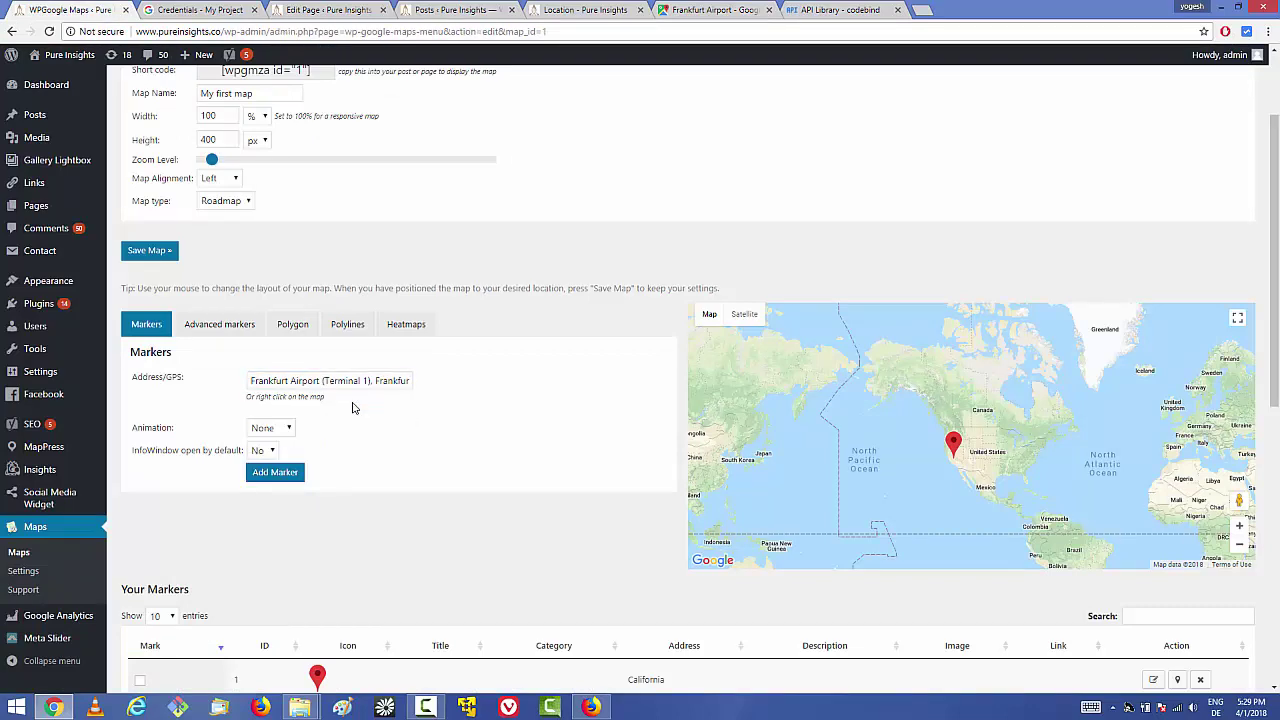
Give the marker the Drop animation, keep its info window closed, and add it
scroll(323, 389, "down", 1)
left_click(277, 365)
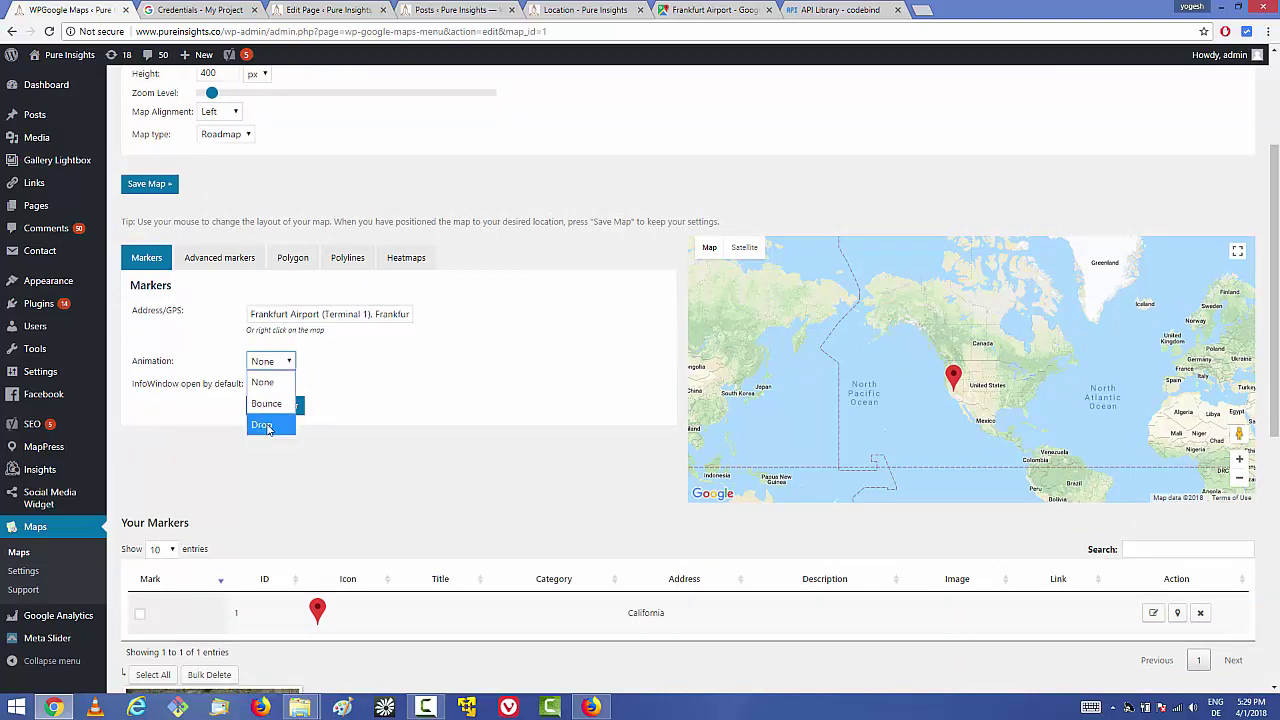
left_click(262, 425)
left_click(271, 388)
left_click(271, 388)
left_click(271, 388)
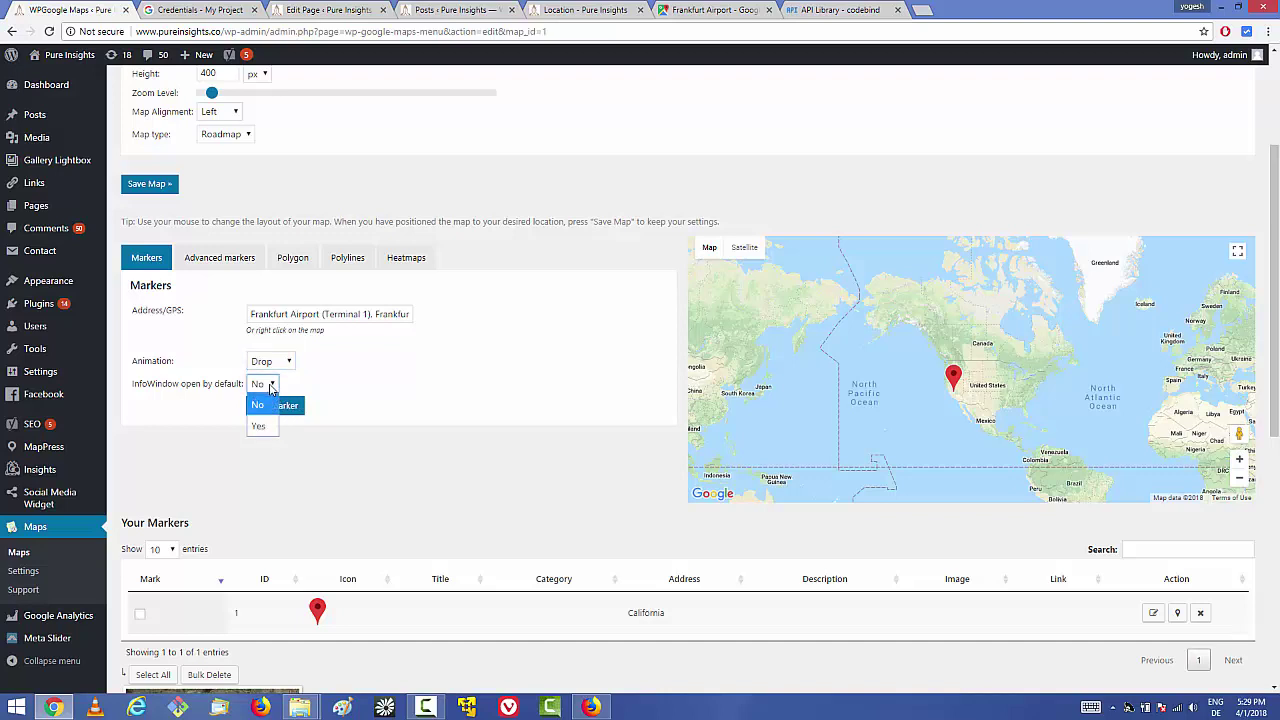
double_click(151, 386)
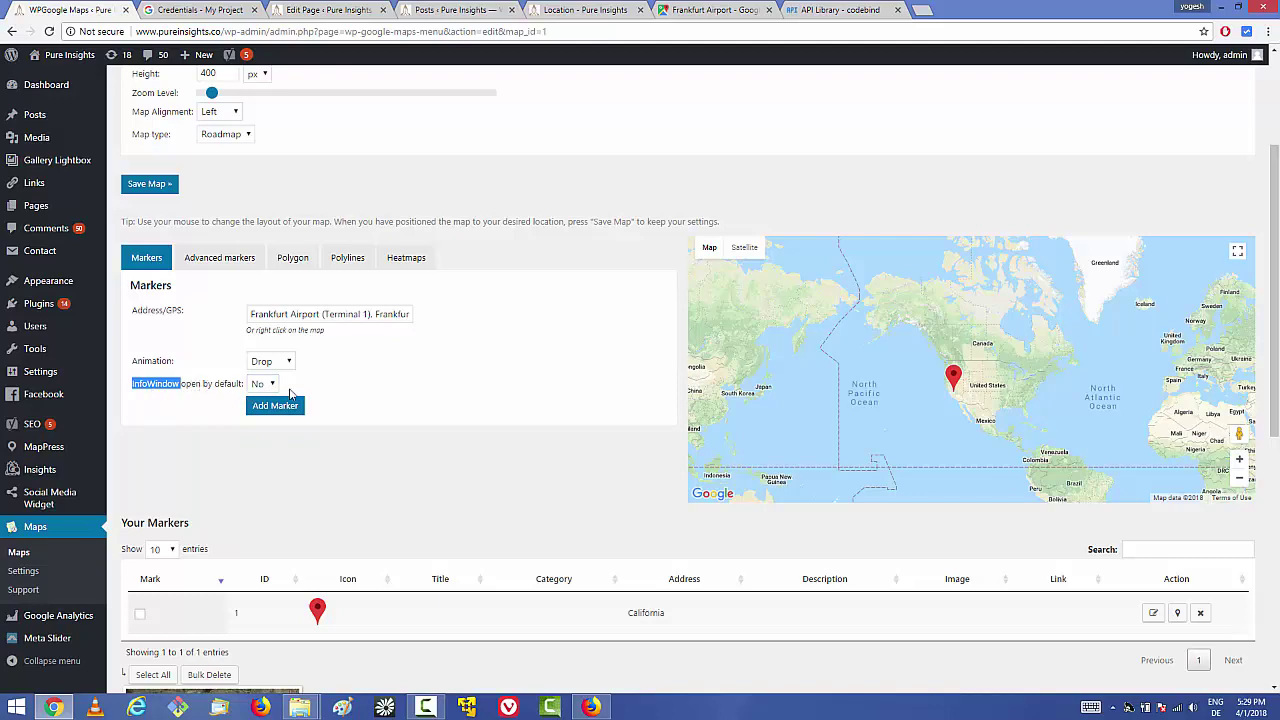
left_click(350, 398)
scroll(349, 397, "down", 2)
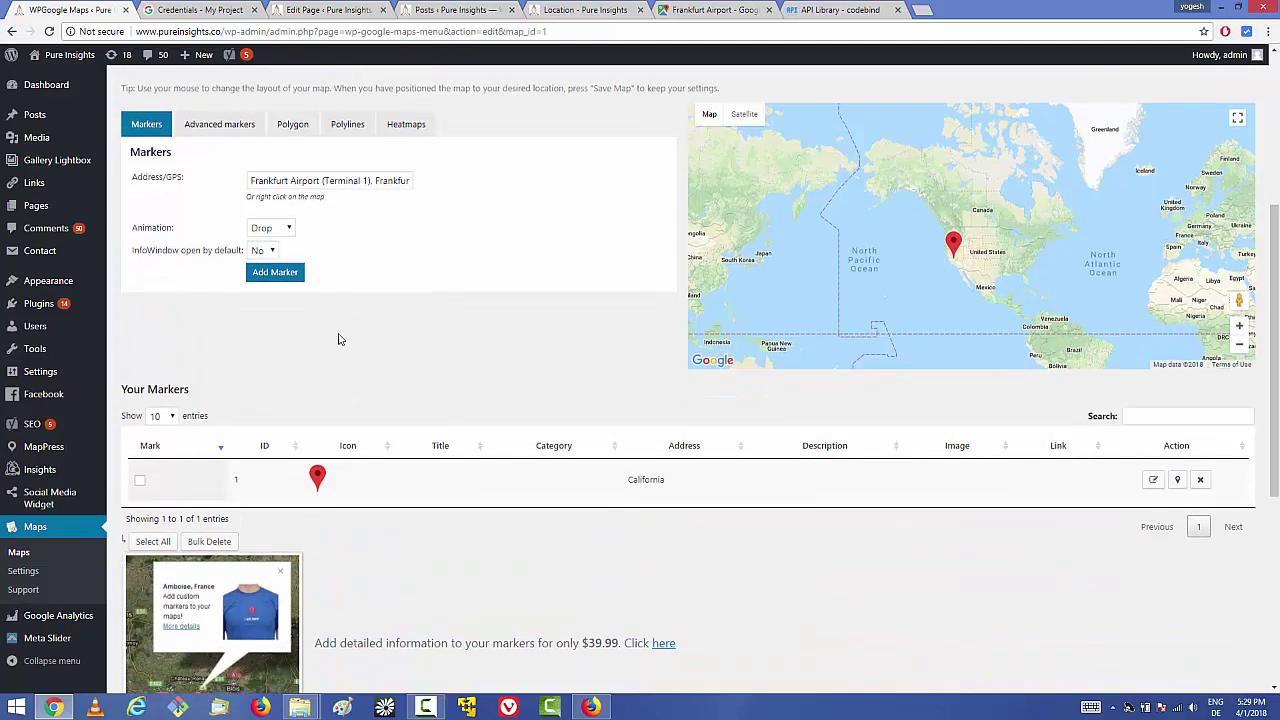
left_click(274, 276)
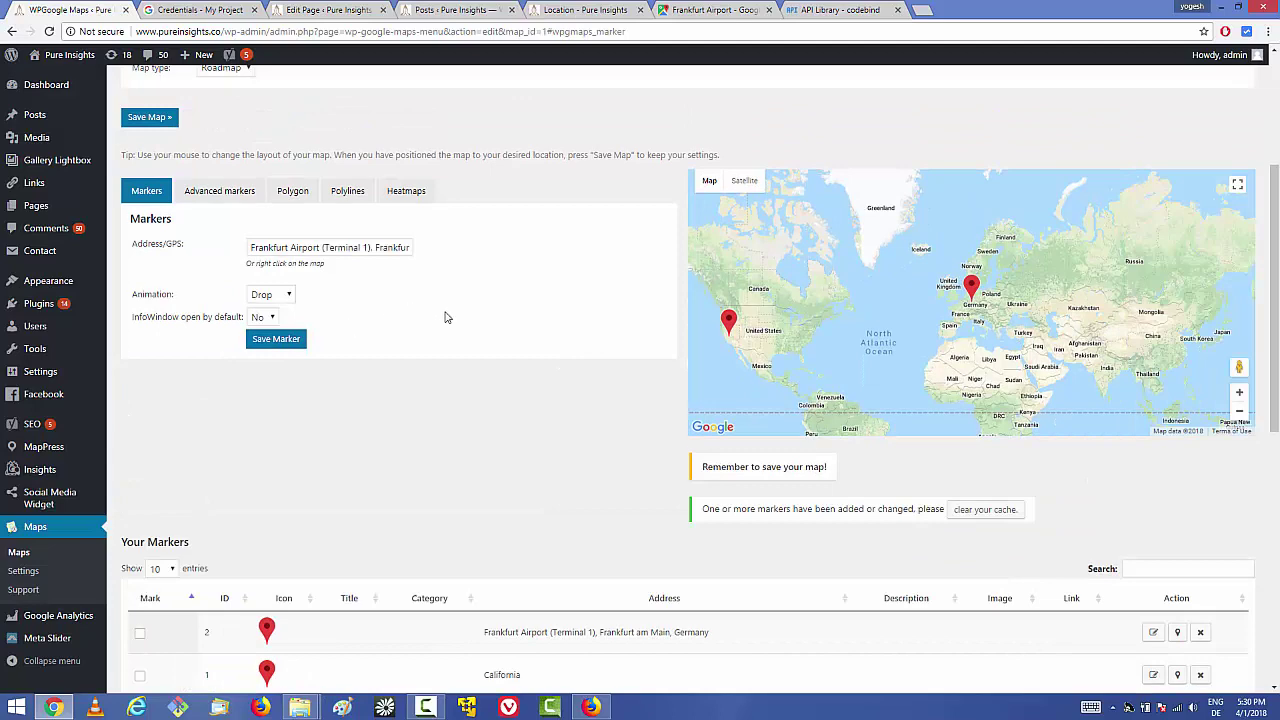
Copy the map's shortcode from the Short code field
scroll(447, 317, "down", 2)
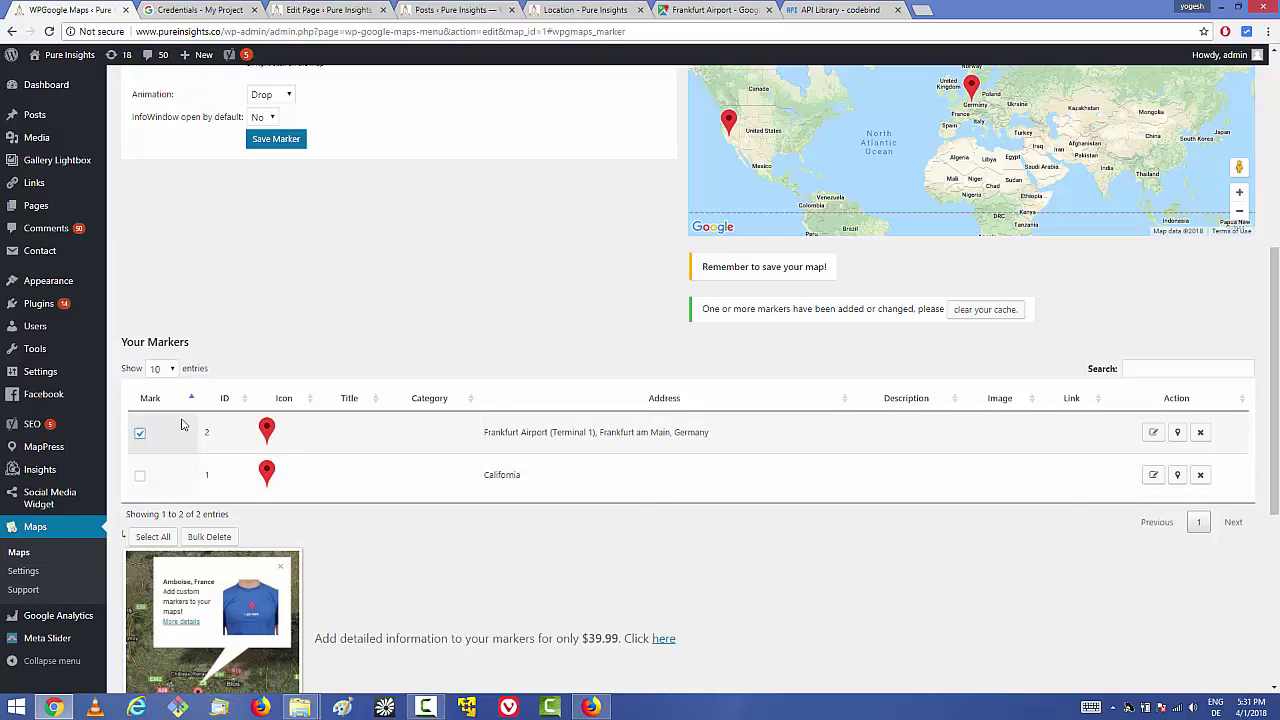
scroll(585, 357, "up", 5)
left_click(317, 204)
left_click(317, 204)
left_click(317, 204)
left_click(317, 204)
left_click(317, 204)
Start a new post in another tab and title it 'Location'
mouse_move(90, 117)
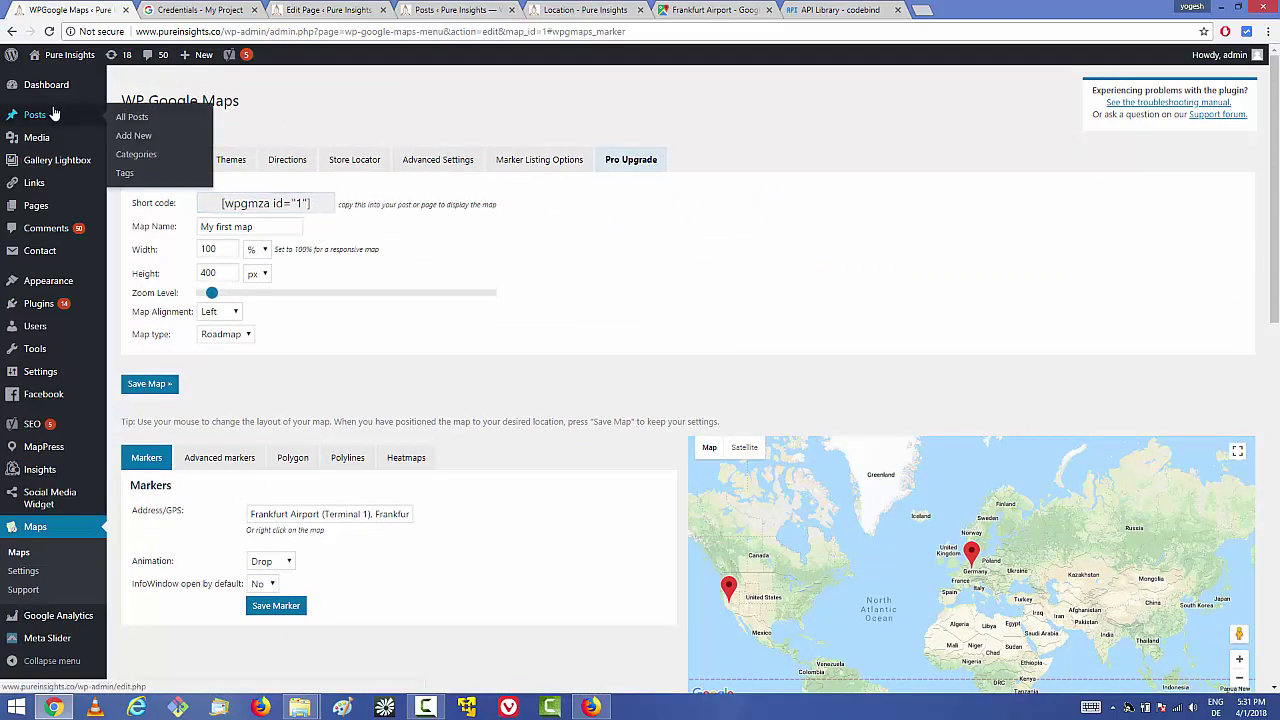
middle_click(135, 140)
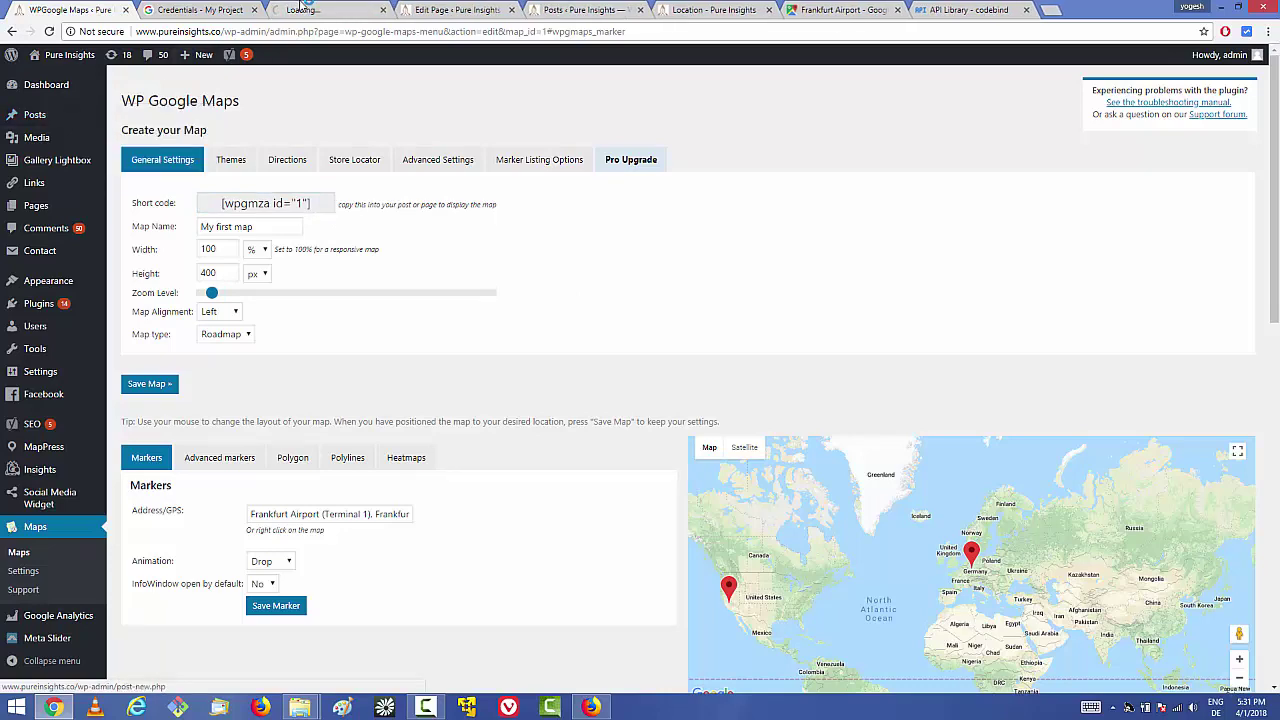
key("ctrl+Tab")
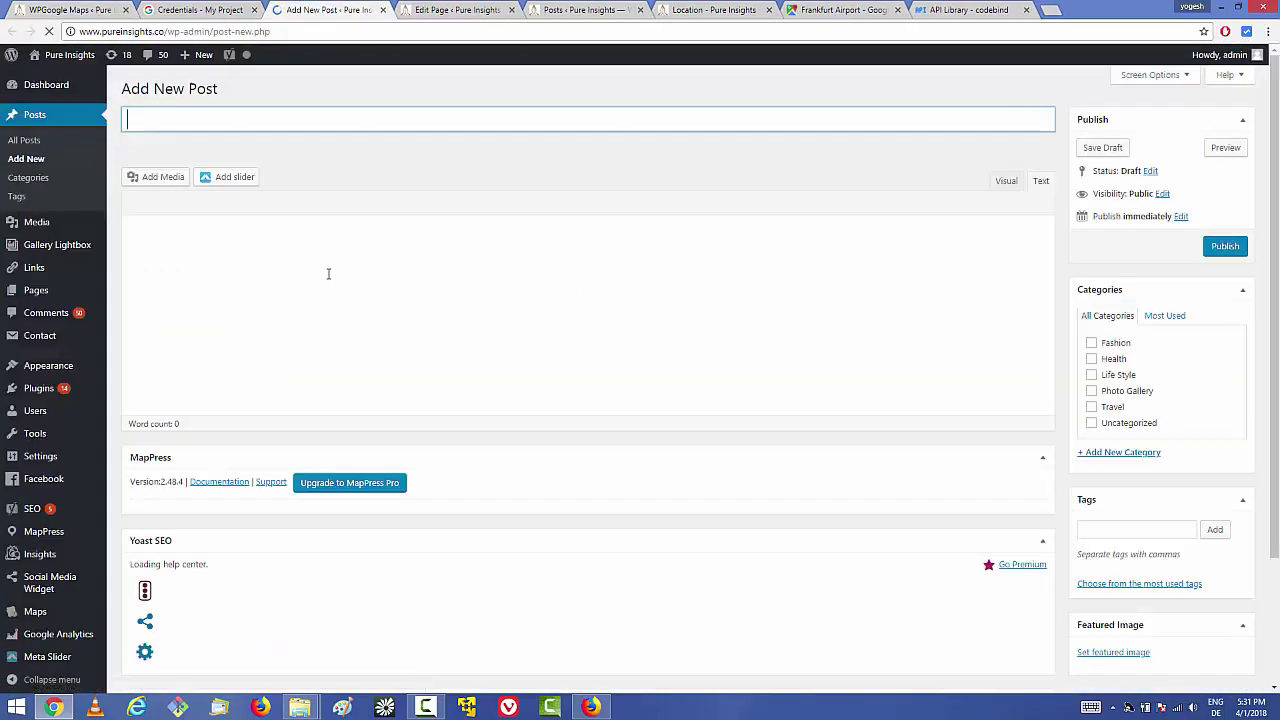
type("Location")
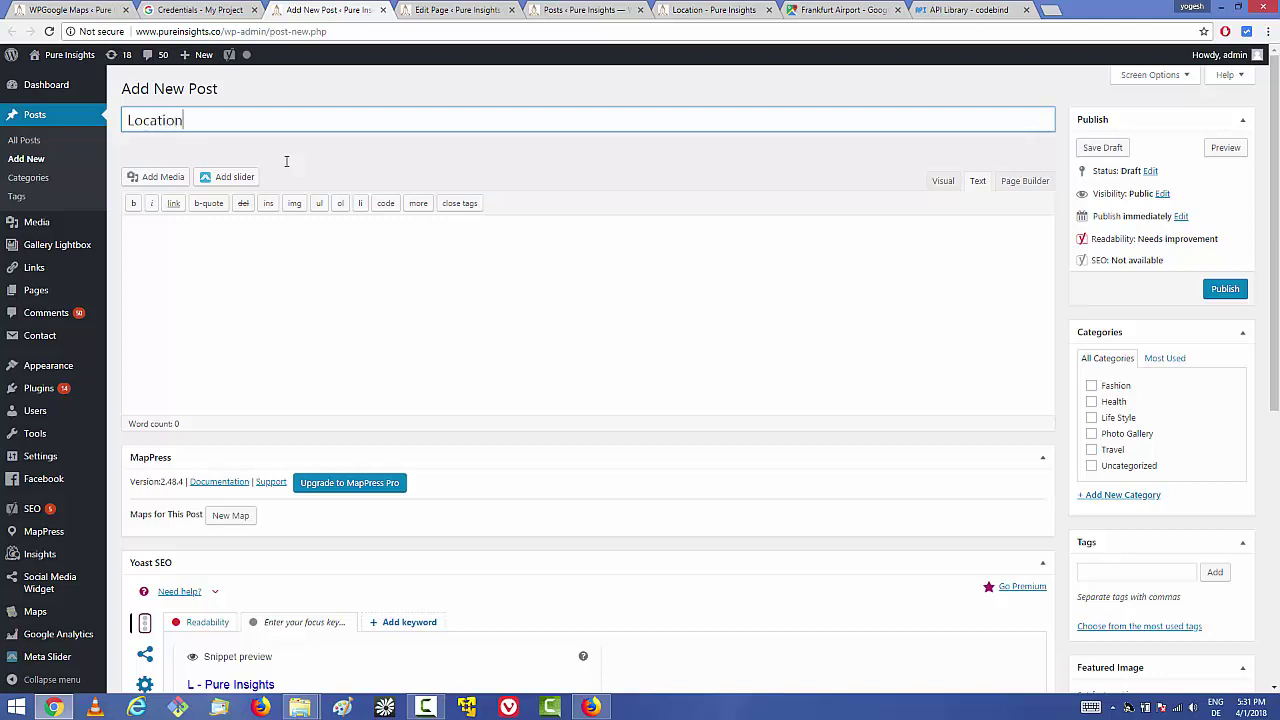
Paste the [wpgmza id="1"] shortcode into the body, publish, and open the live page
left_click(270, 249)
key("ctrl+v")
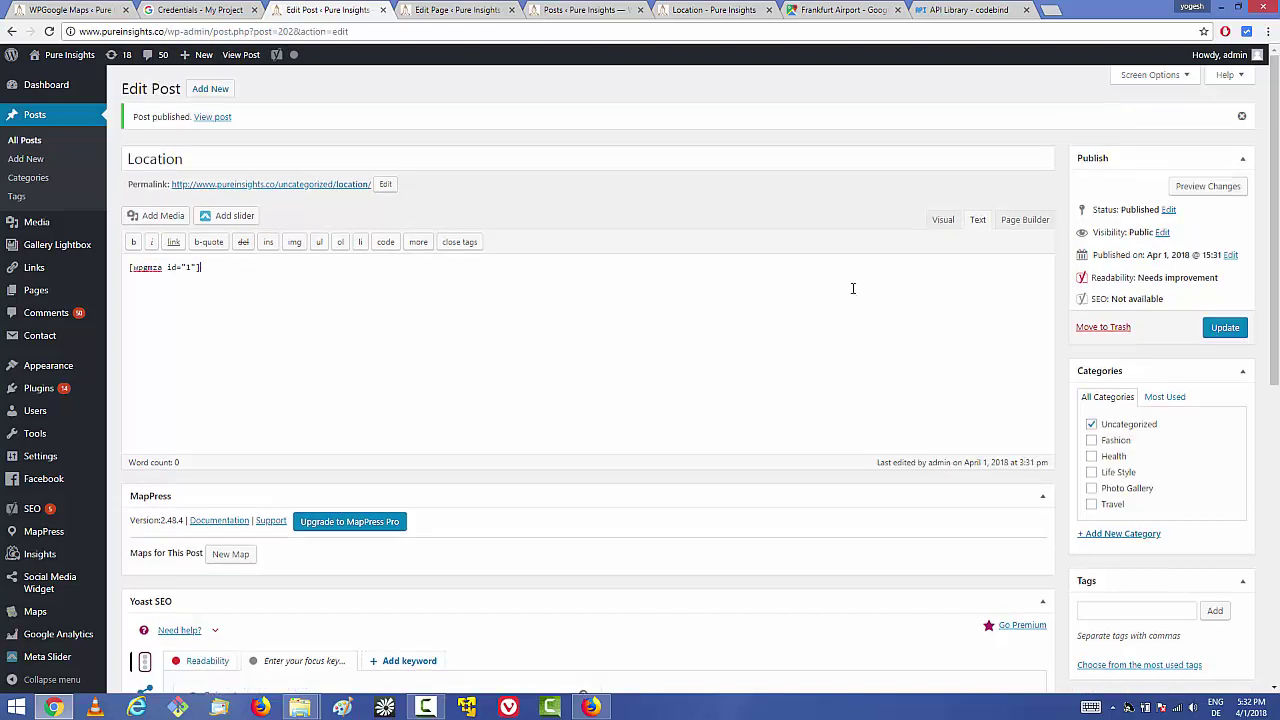
left_click(1221, 334)
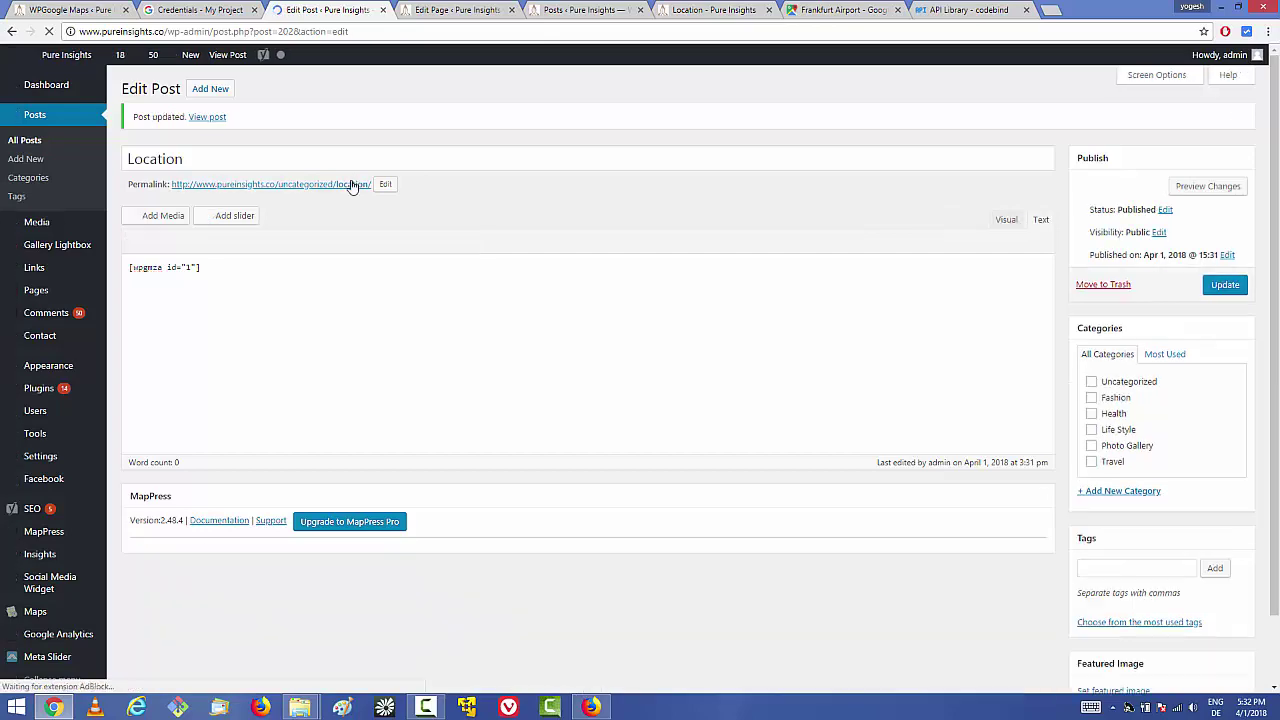
left_click_drag(352, 184, 413, 13)
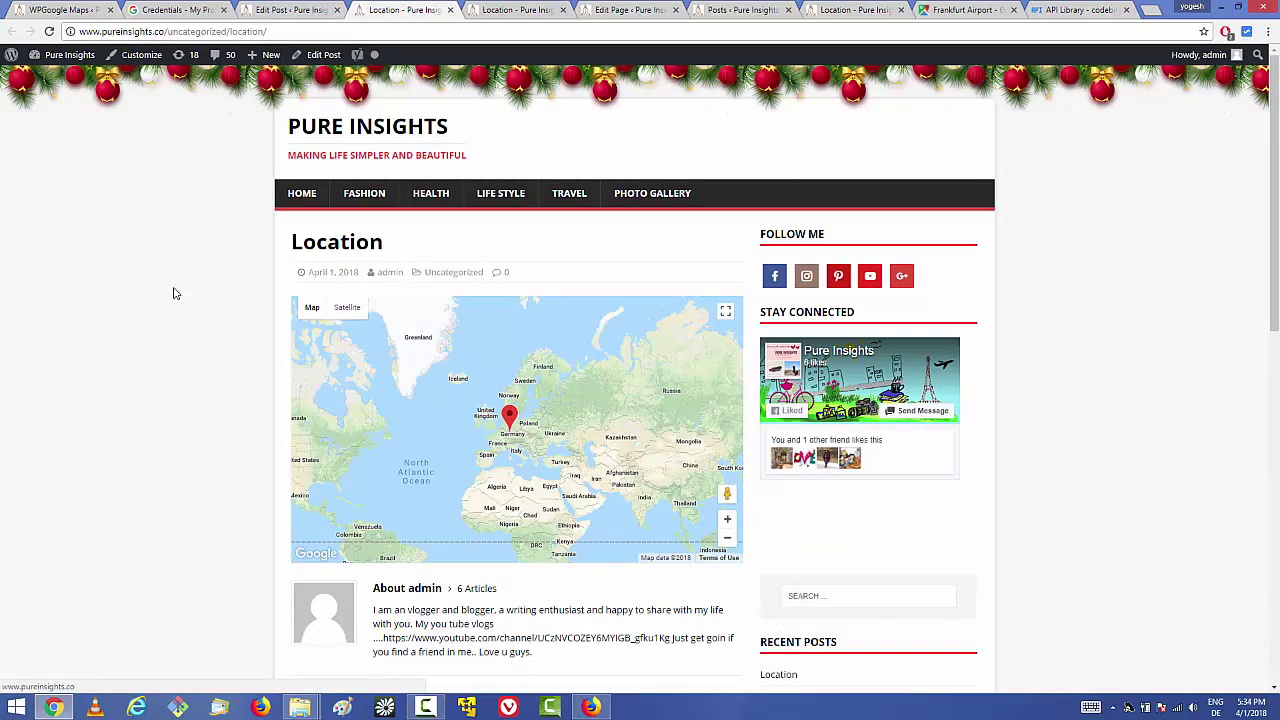
Check the live Location post shows the map with the Frankfurt Airport marker
left_click(687, 711)
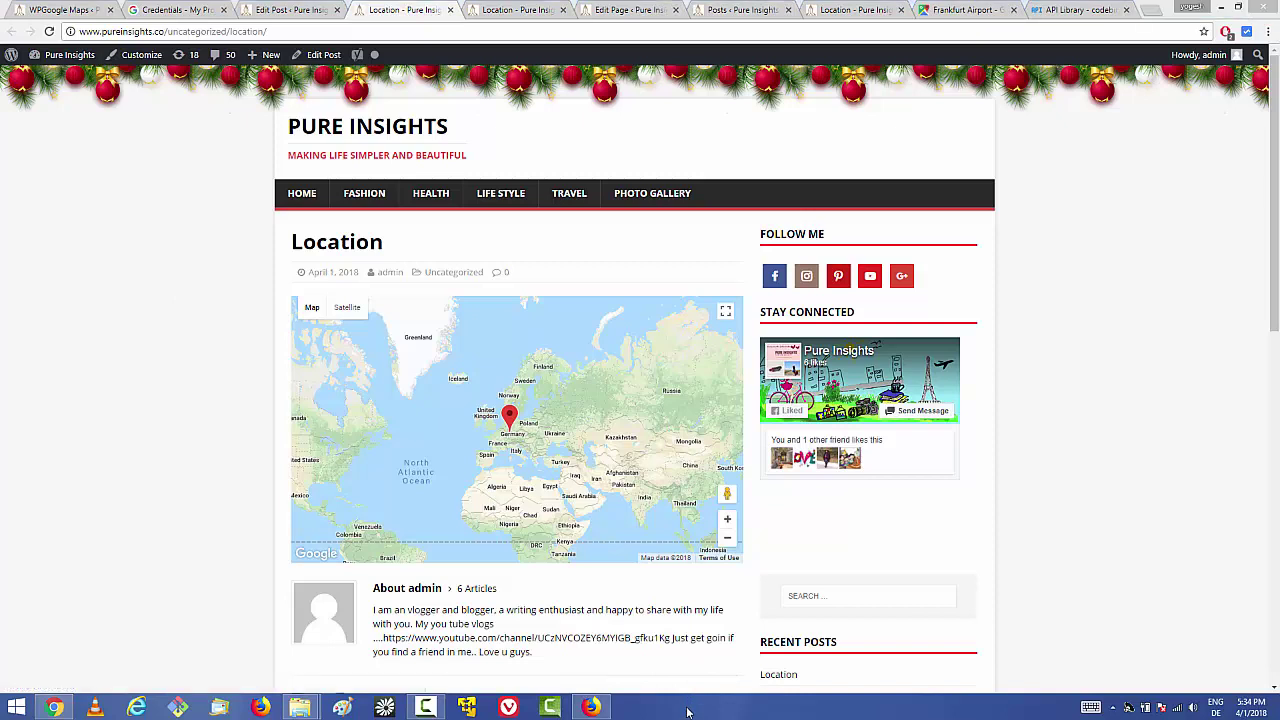